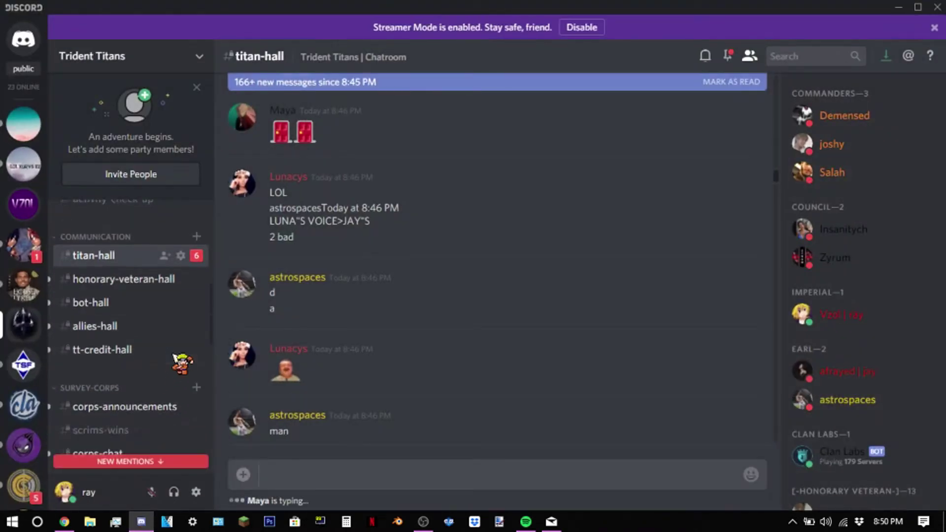
scroll(134, 295, "down", 3)
Step: Switch Discord to direct messages, then minimize it and bring up Chrome on NFLD99
left_click(23, 38)
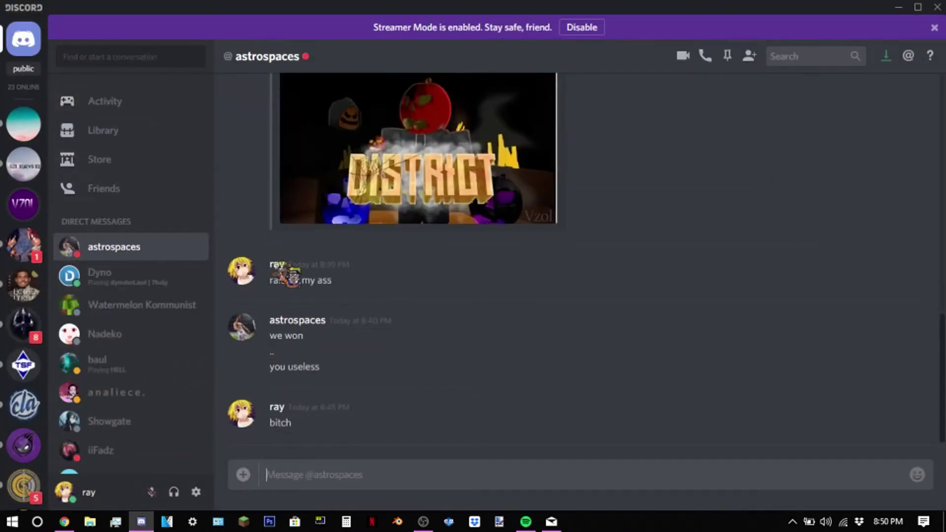
scroll(177, 320, "down", 3)
scroll(195, 313, "down", 5)
scroll(194, 312, "down", 1)
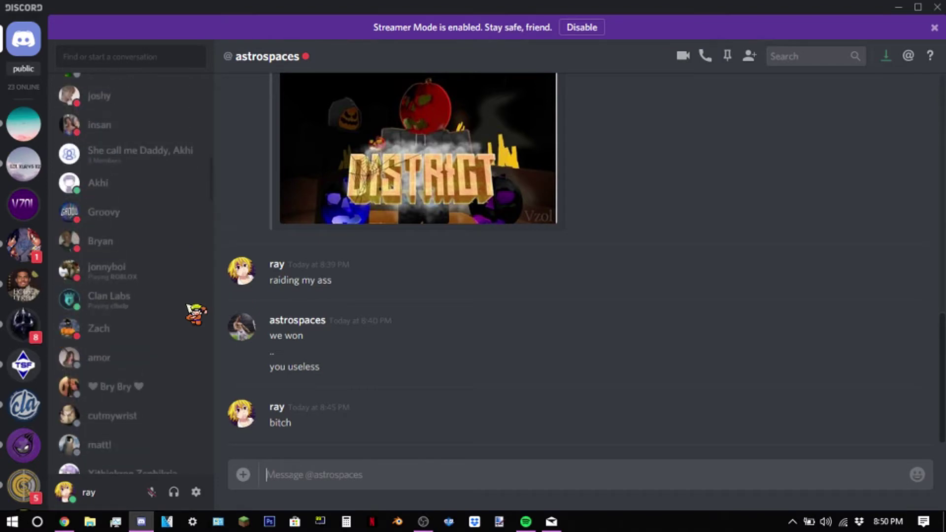
scroll(170, 325, "down", 1)
scroll(136, 338, "down", 5)
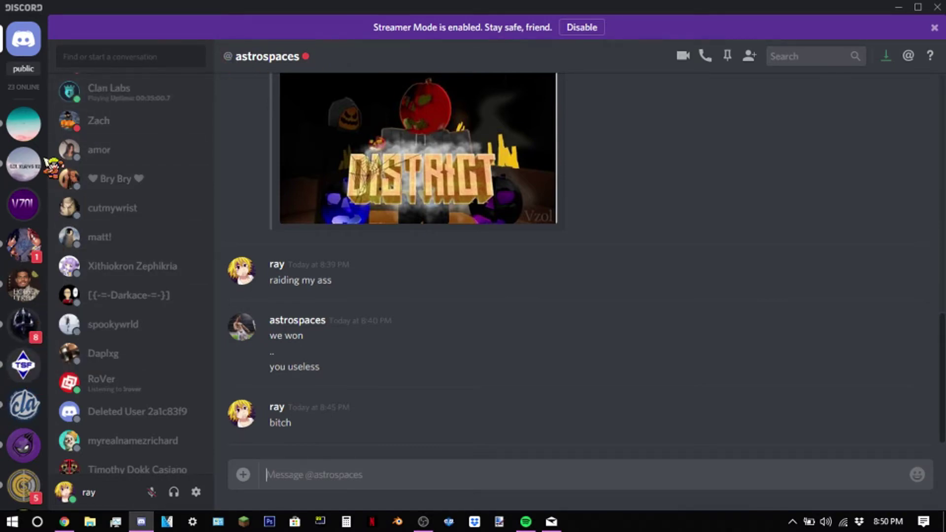
scroll(147, 178, "up", 2)
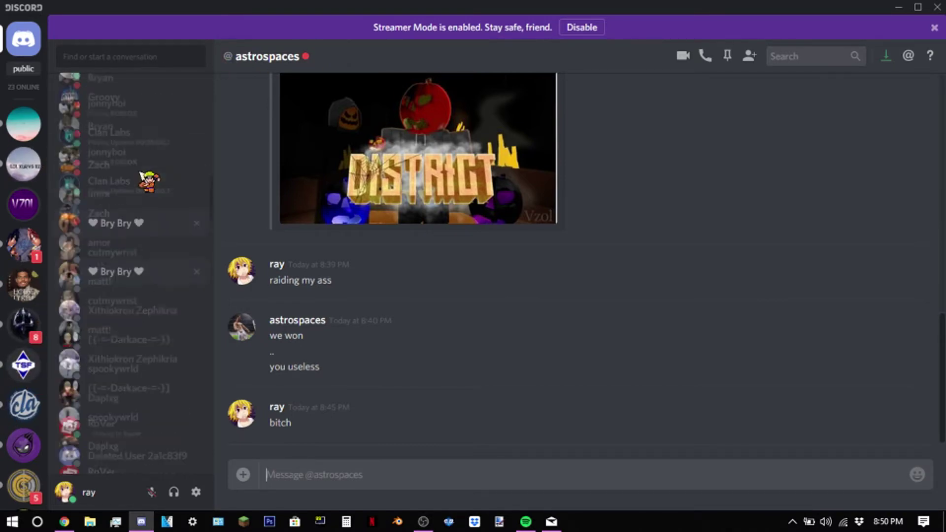
scroll(148, 180, "up", 5)
scroll(147, 180, "up", 5)
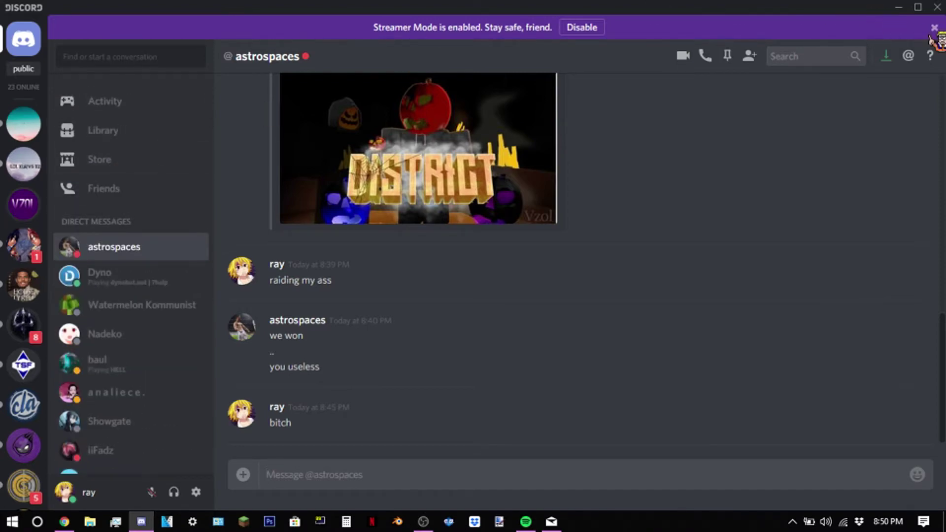
left_click(899, 6)
left_click(64, 522)
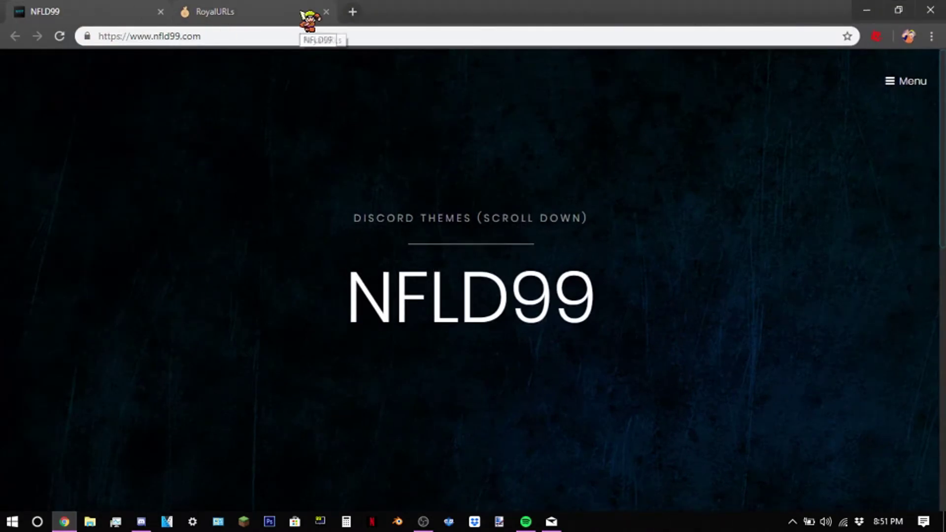
Step: Get past the RoyalURLs bot check and countdown to reach the BandagedBD MEGA link
left_click(230, 13)
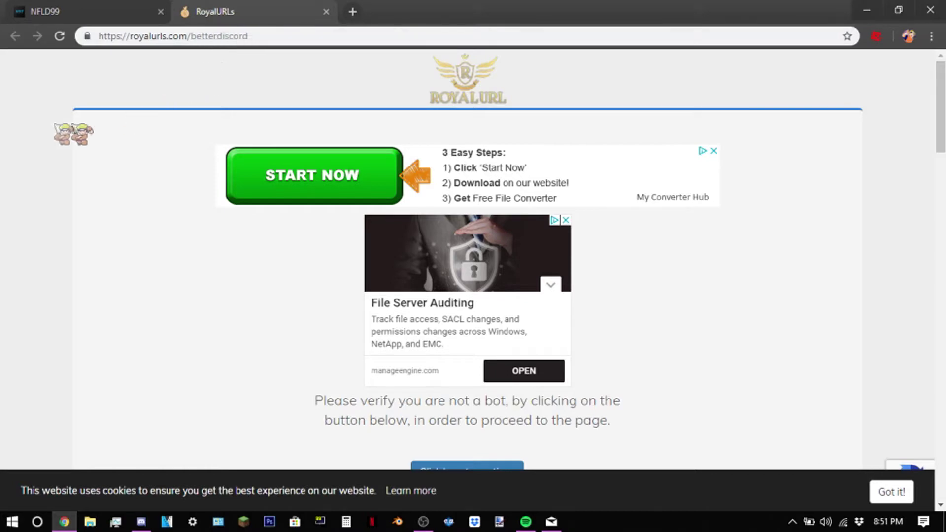
left_click_drag(133, 36, 270, 37)
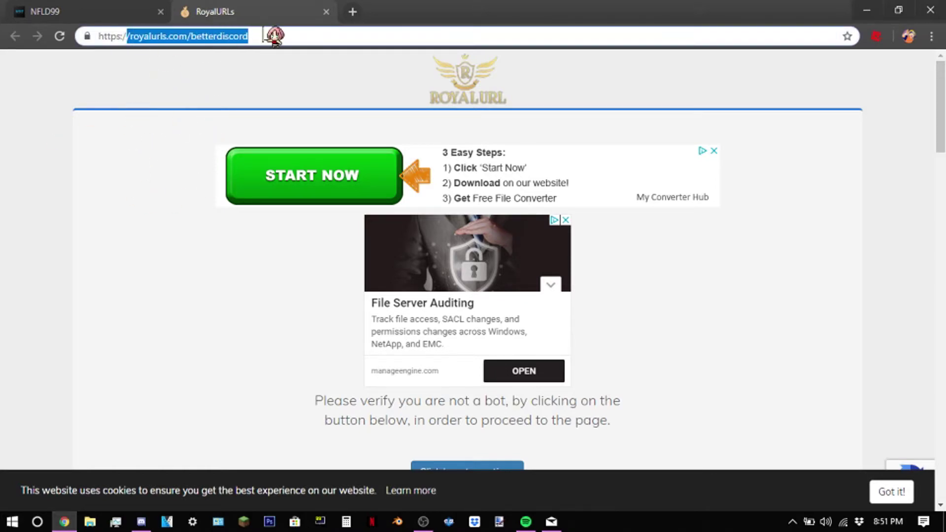
left_click(232, 116)
scroll(232, 116, "down", 3)
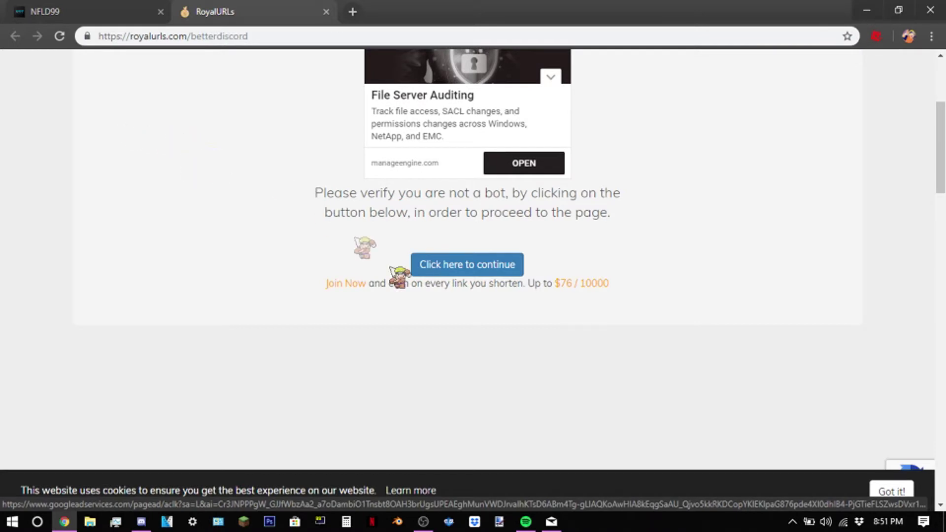
left_click(466, 266)
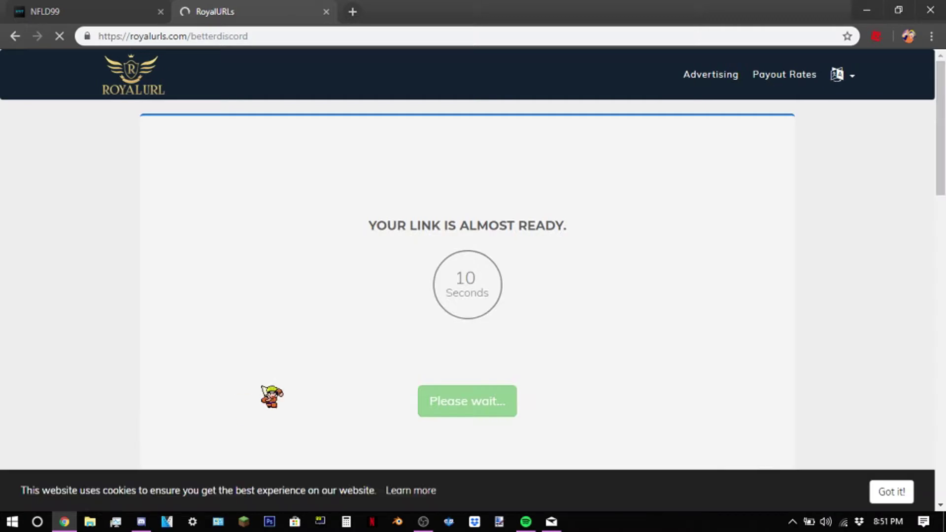
left_click_drag(397, 225, 370, 235)
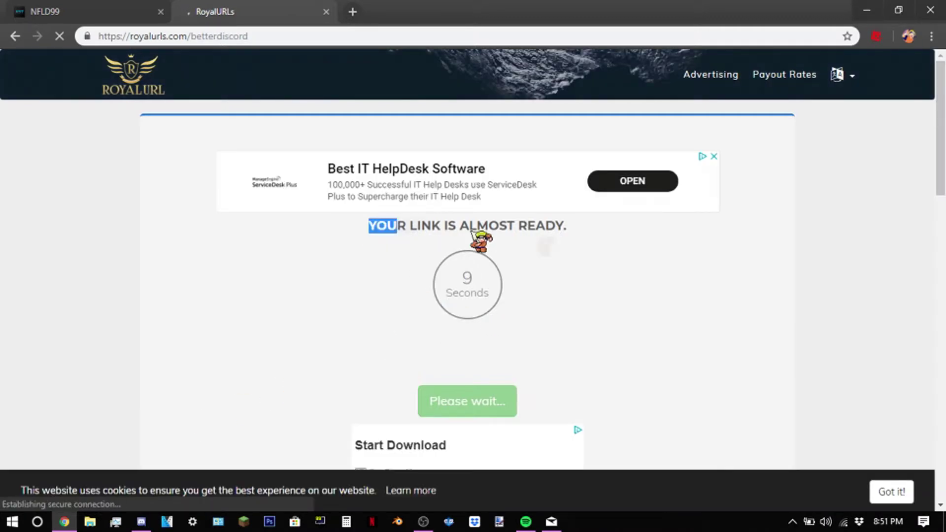
left_click_drag(480, 241, 621, 249)
left_click(518, 295)
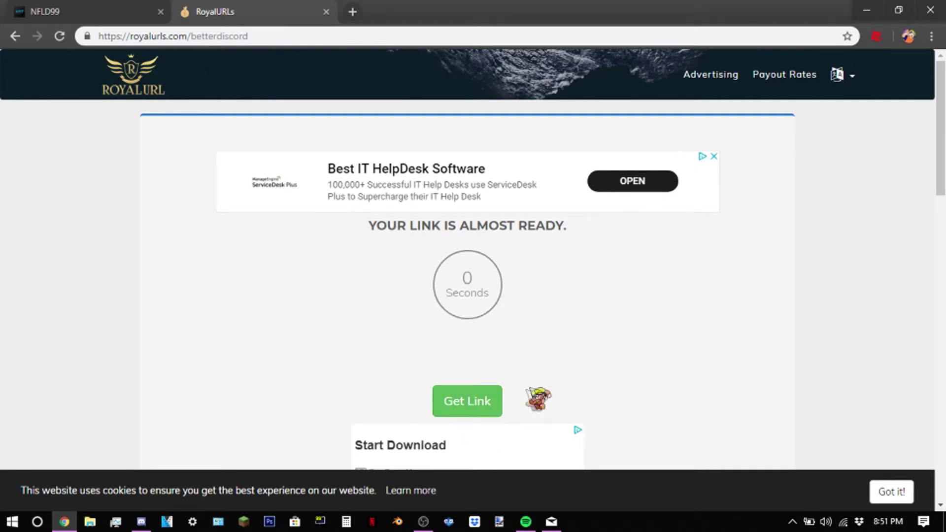
left_click(466, 413)
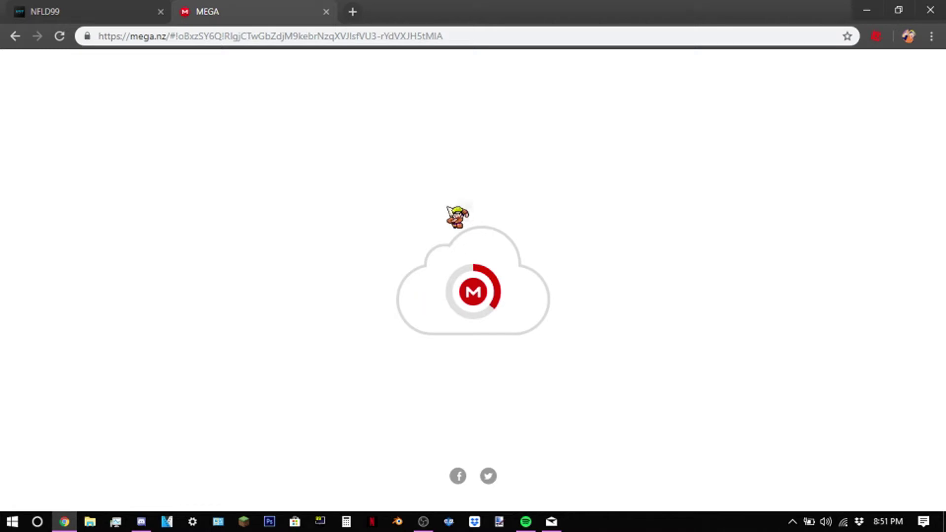
Step: Let the MEGA BandagedBD_Windows.exe page load, then minimize Chrome
right_click(236, 139)
left_click(233, 132)
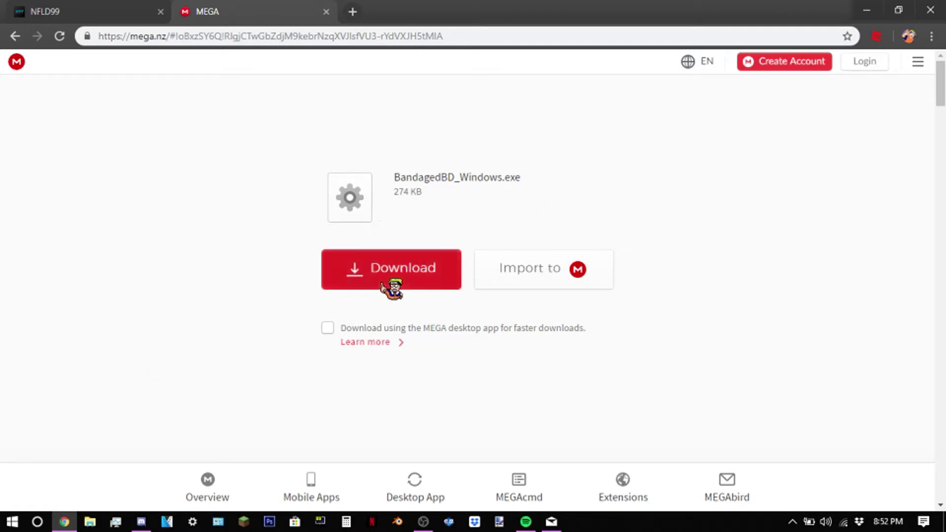
left_click(866, 11)
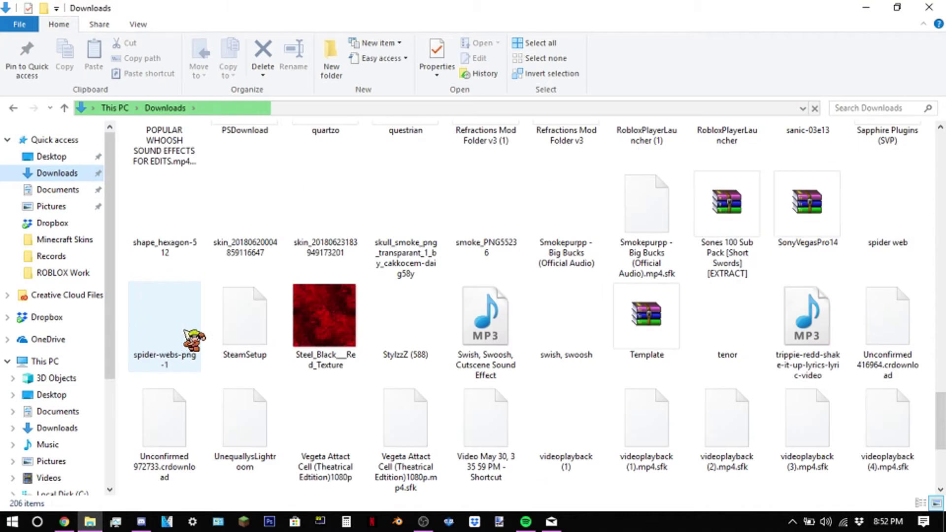
scroll(193, 339, "up", 5)
scroll(194, 339, "up", 3)
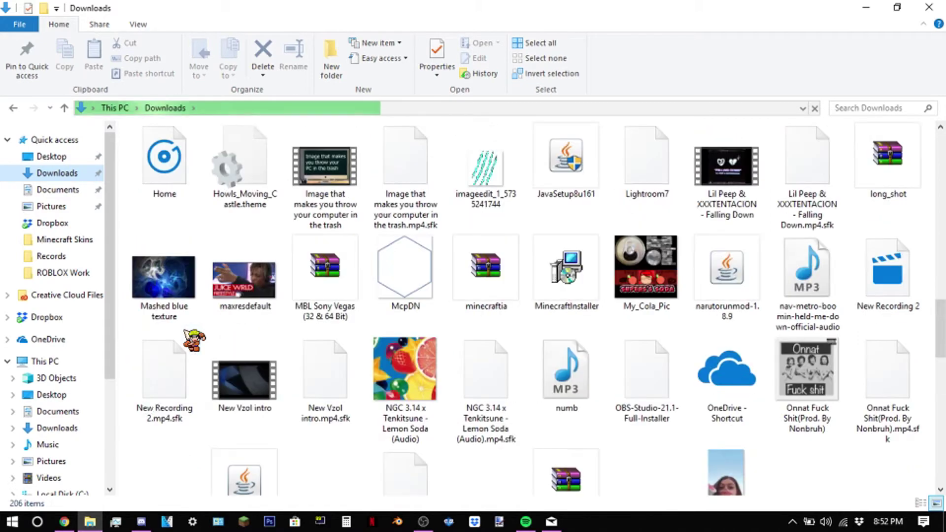
Step: Search Downloads for 'ban' and open the BandagedBD_Windows (1) installer
left_click(52, 156)
left_click(54, 173)
scroll(221, 193, "down", 3)
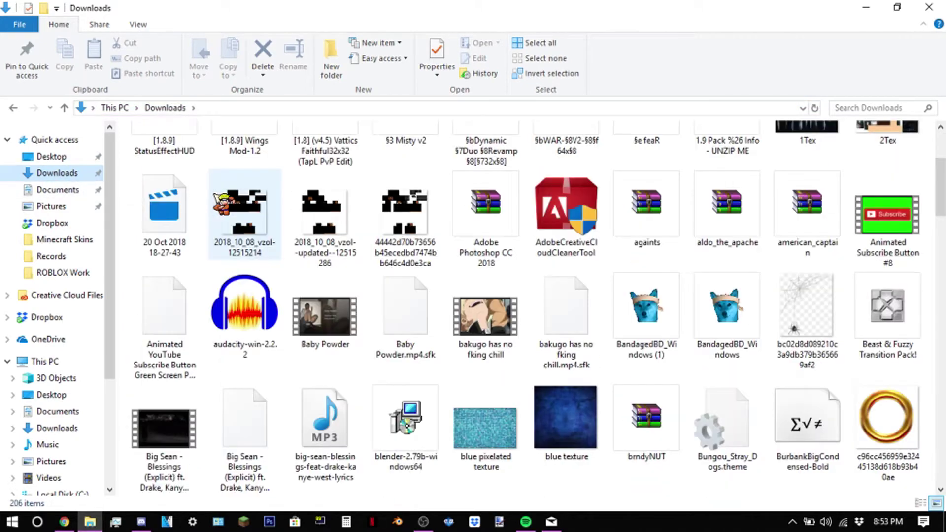
scroll(216, 199, "down", 3)
scroll(222, 201, "down", 10)
scroll(222, 201, "down", 5)
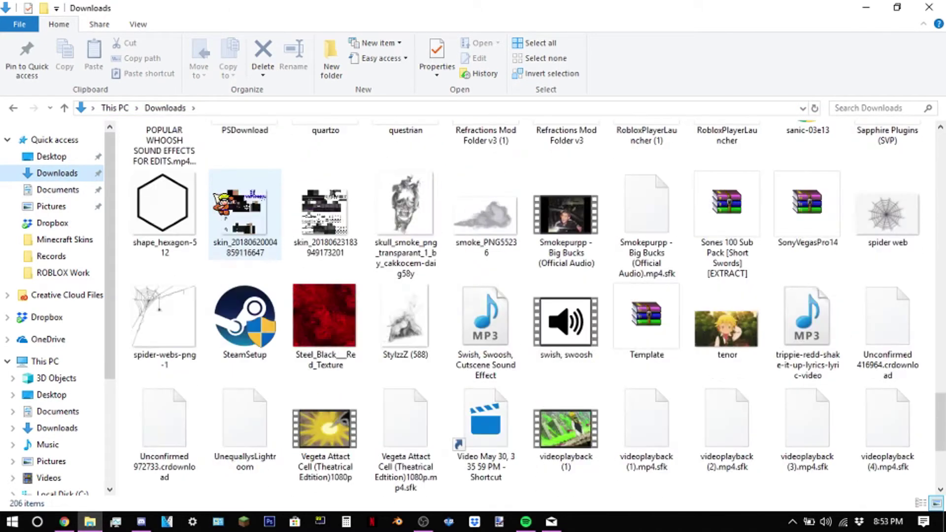
scroll(222, 201, "down", 3)
scroll(223, 203, "up", 3)
scroll(223, 193, "up", 15)
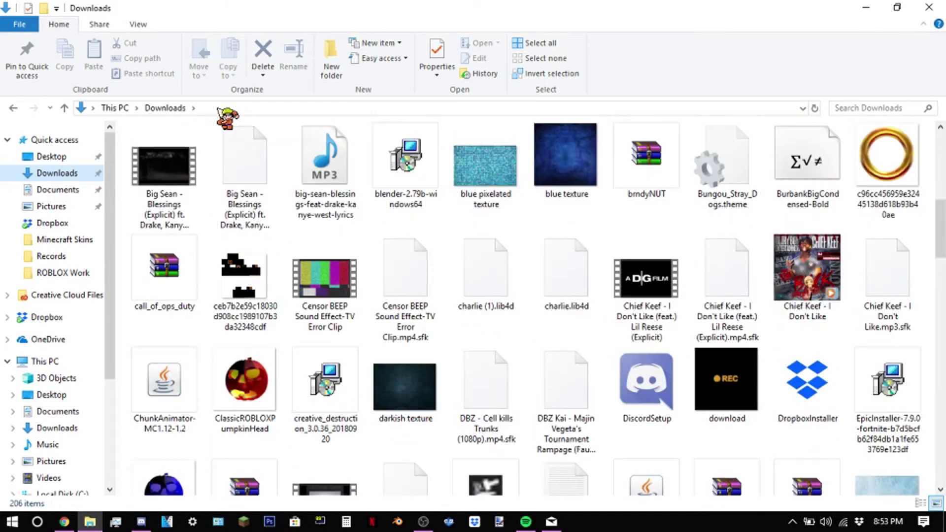
left_click(225, 109)
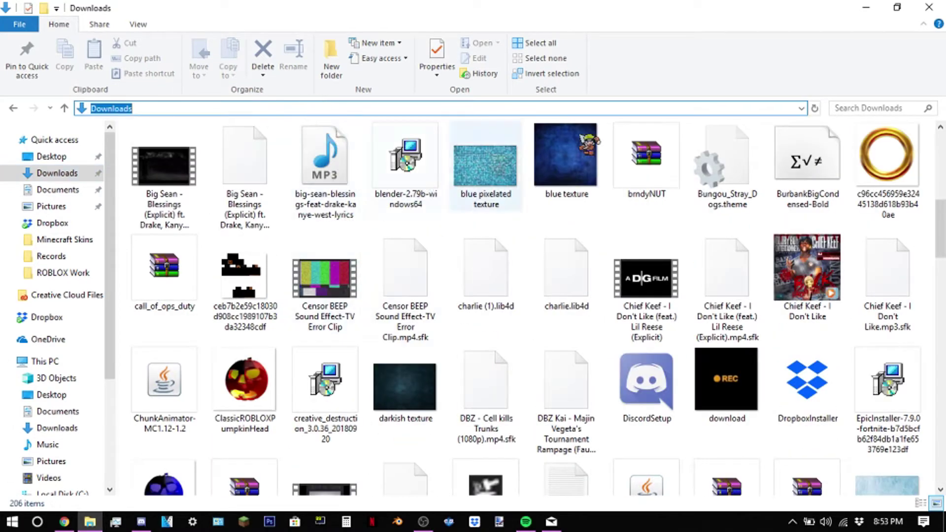
left_click(863, 110)
type("ban")
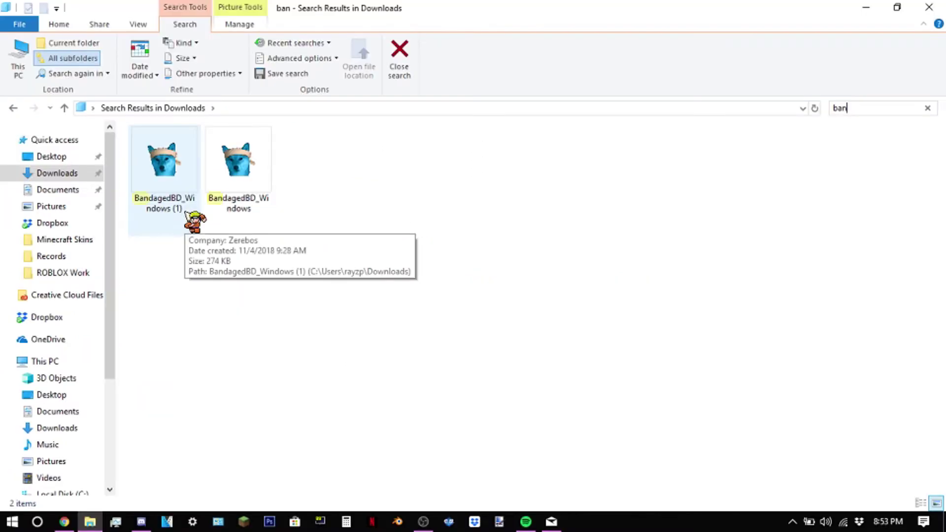
left_click(165, 164)
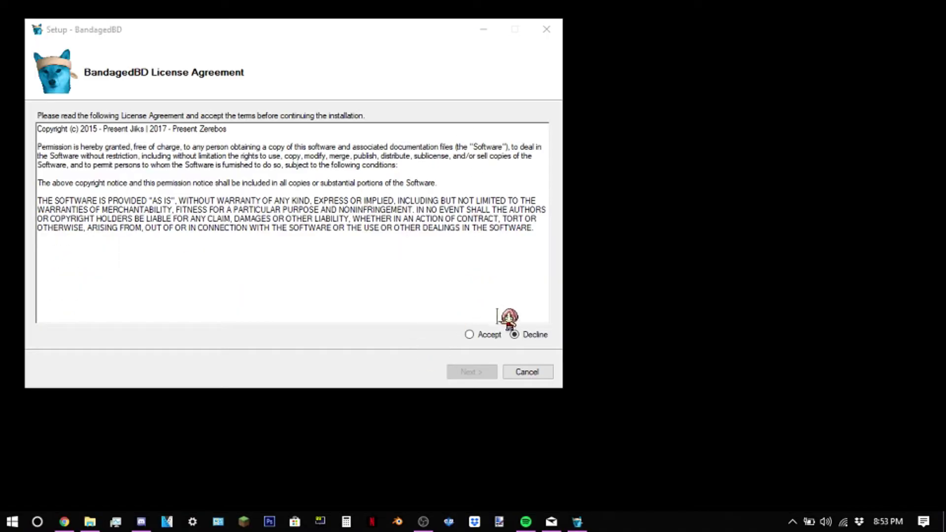
Step: Accept the BandagedBD license, continue to the Discord Stable install step, then close setup and reopen Discord
left_click(476, 336)
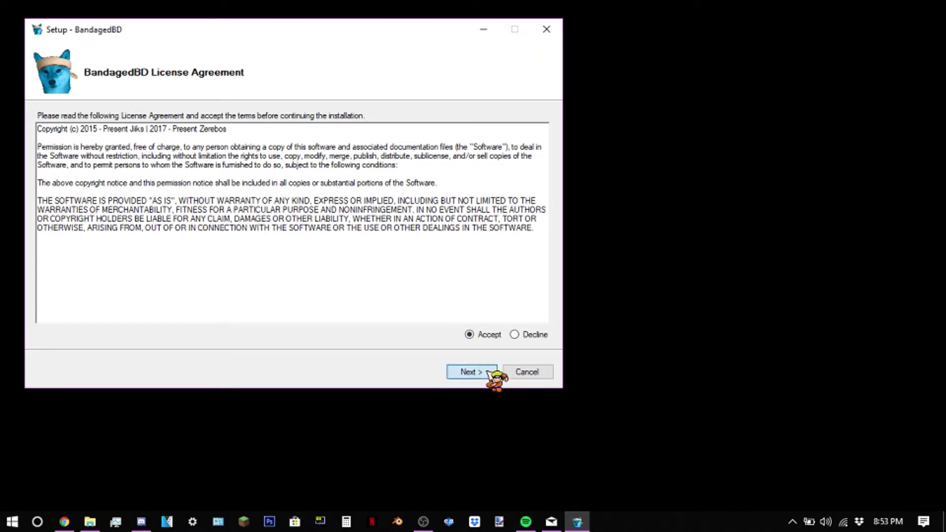
left_click(492, 375)
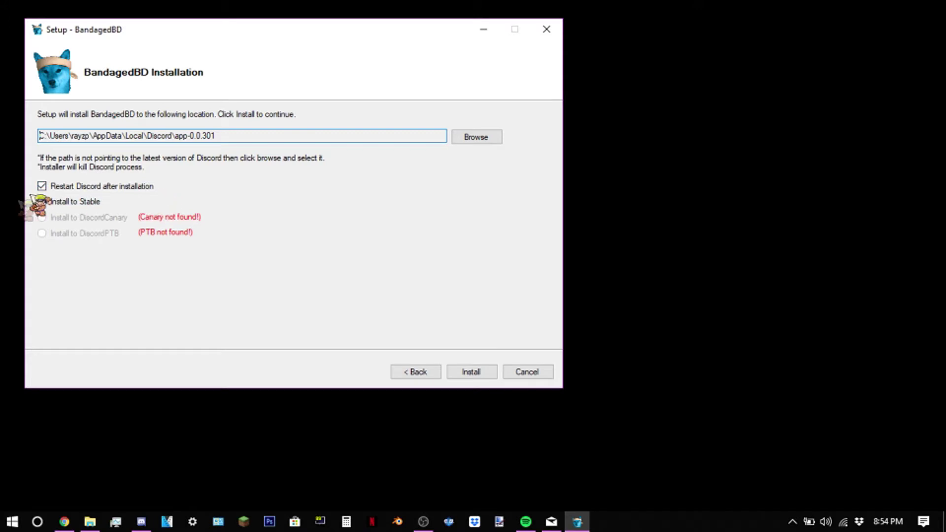
left_click(526, 373)
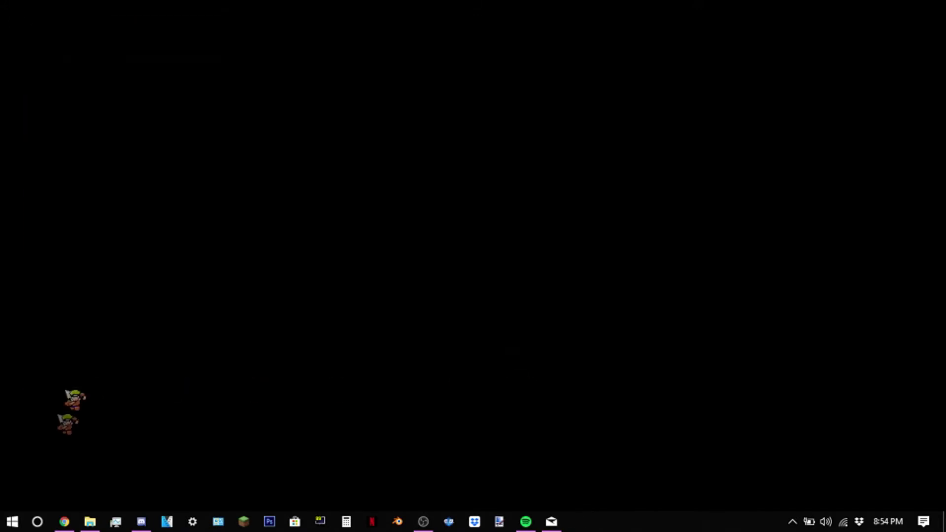
left_click(141, 522)
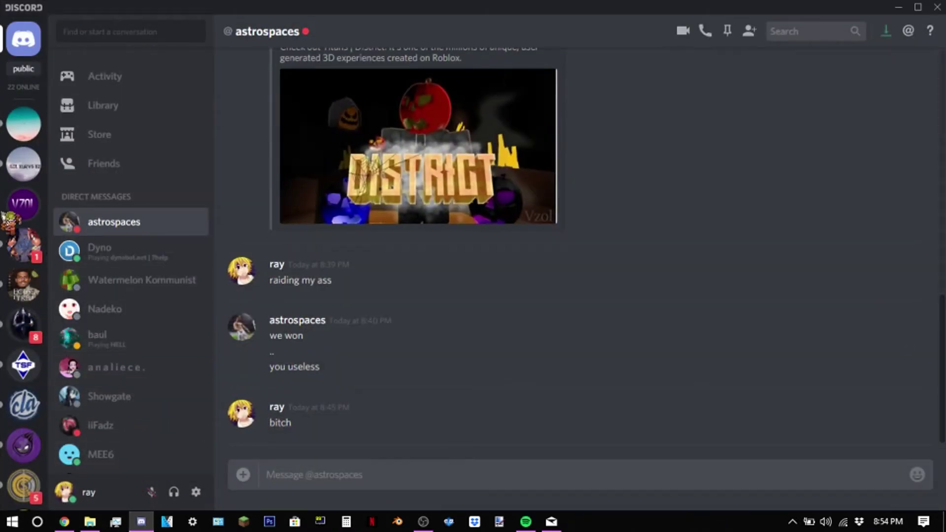
Step: Show the BandagedBD Themes list in Discord User Settings, then minimize Discord
left_click(195, 493)
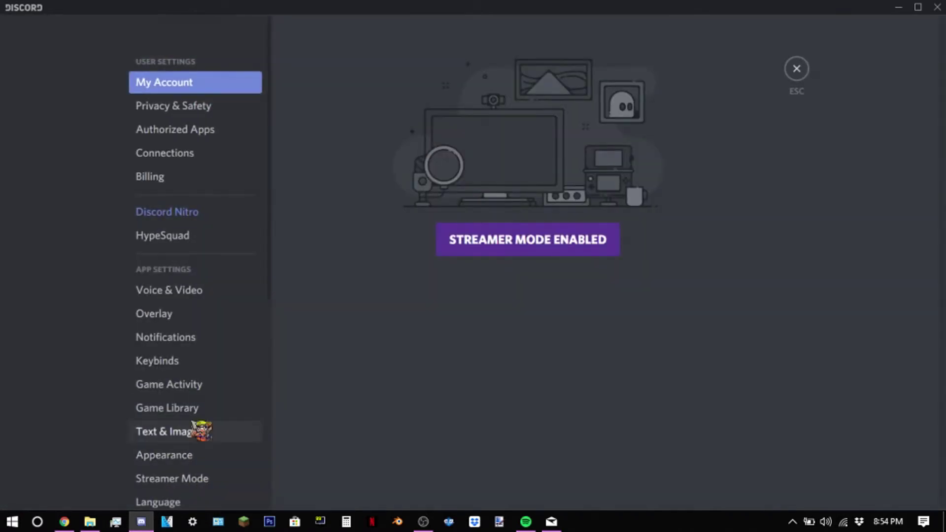
scroll(200, 425, "down", 2)
scroll(198, 420, "down", 4)
scroll(187, 416, "down", 1)
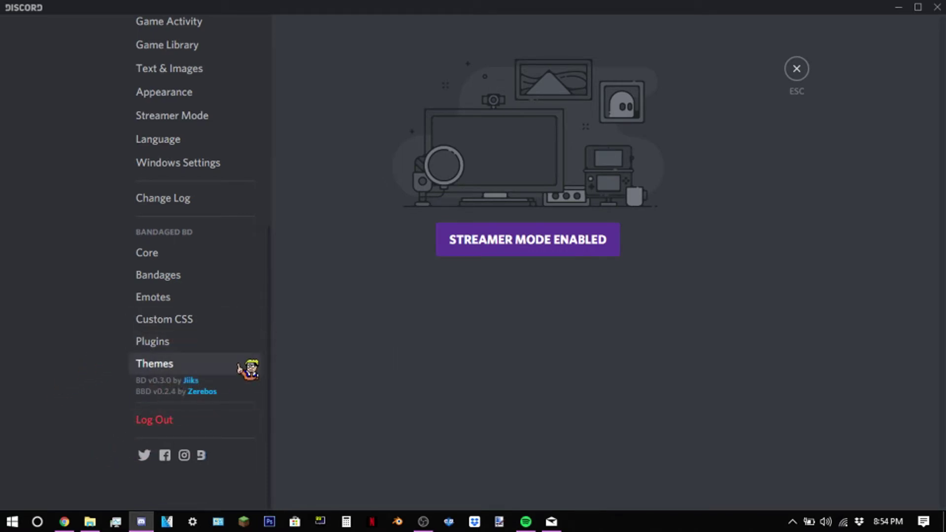
left_click(246, 364)
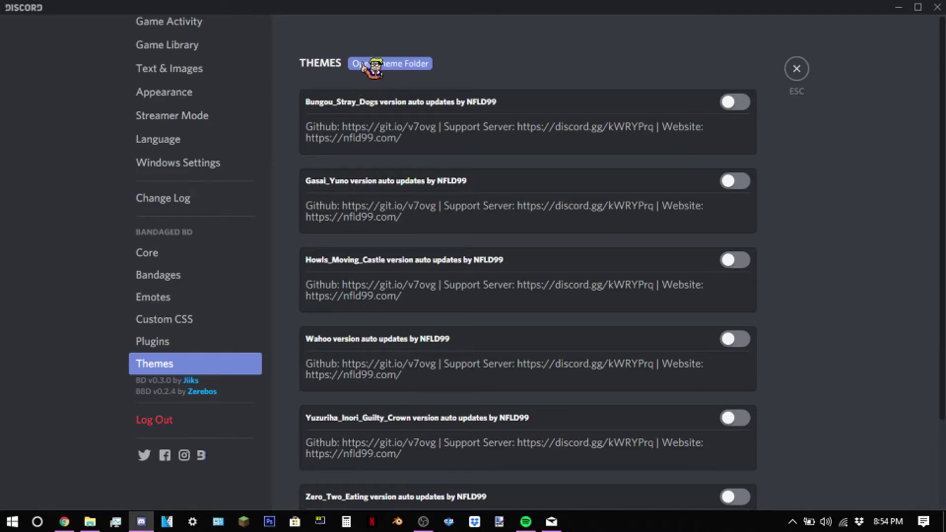
left_click(901, 7)
Step: Close the MEGA tab to return to nfld99.com and open the Main Themes page
left_click(65, 521)
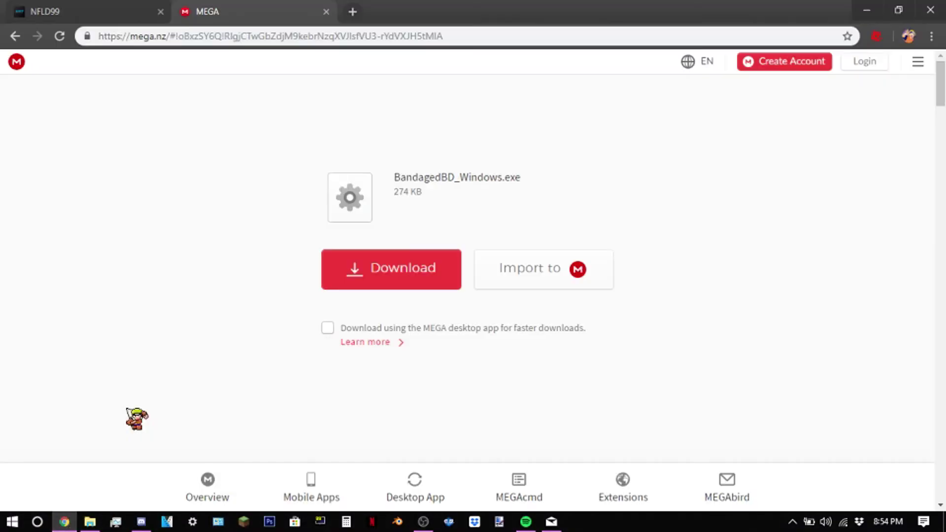
left_click(327, 11)
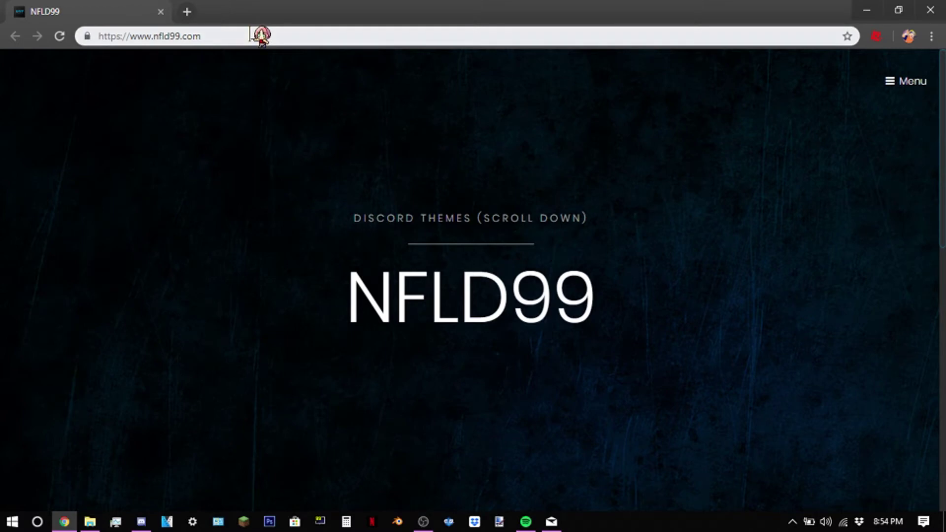
left_click_drag(235, 36, 108, 36)
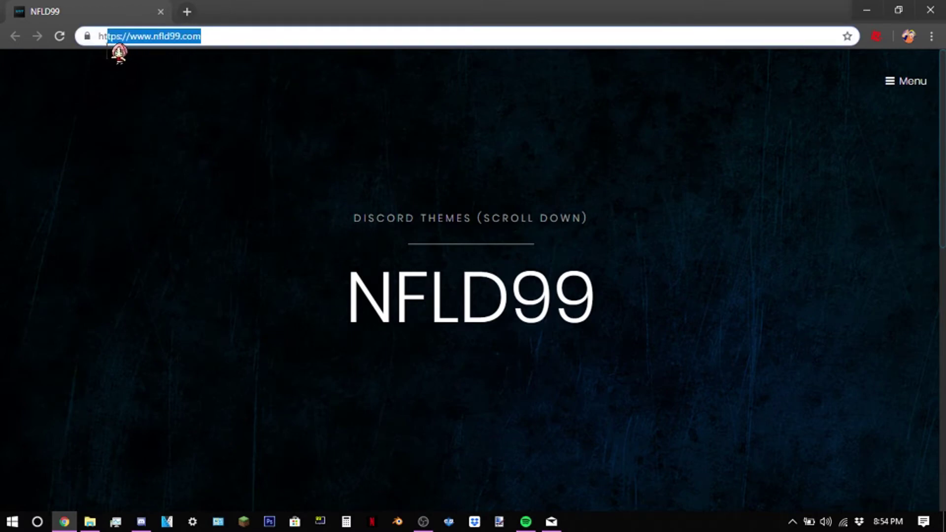
left_click(155, 36)
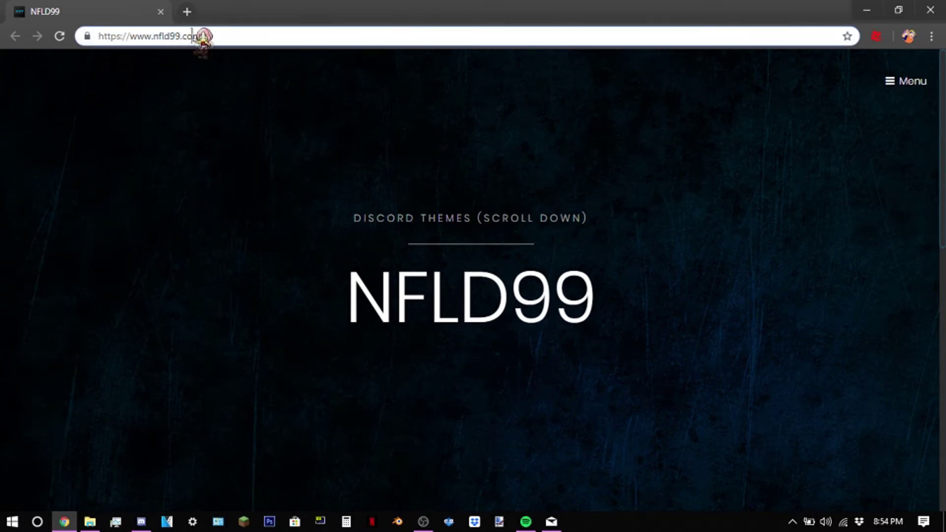
key("shift+Left")
key("shift+Left")
left_click(224, 99)
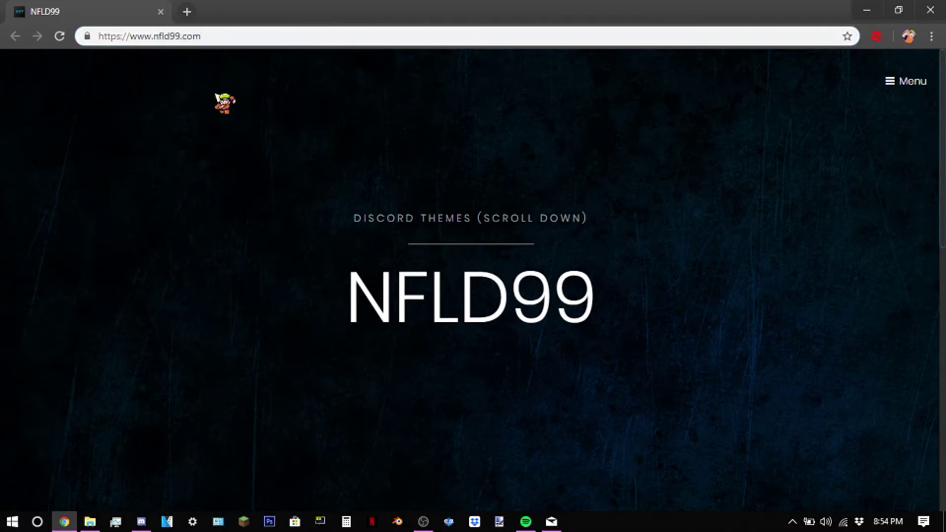
scroll(215, 158, "down", 3)
scroll(216, 159, "down", 2)
scroll(218, 154, "down", 3)
scroll(219, 152, "down", 1)
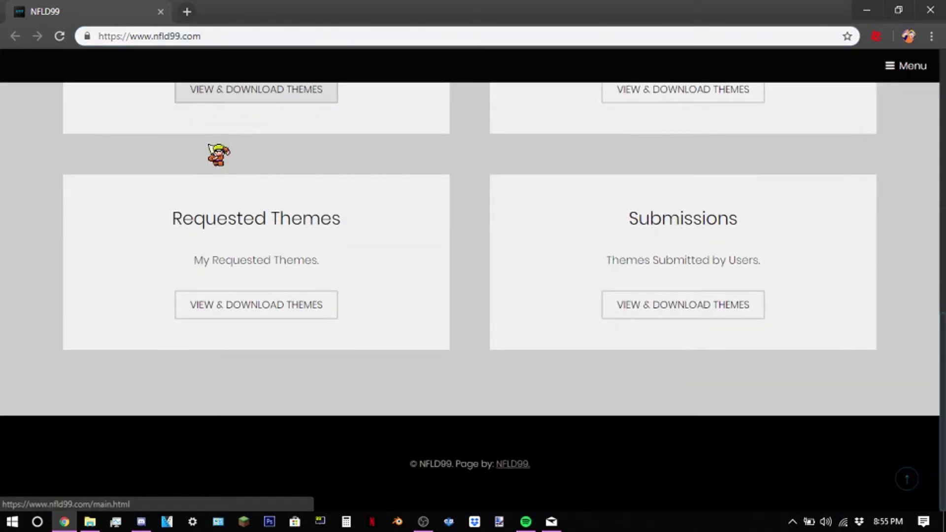
scroll(218, 154, "up", 1)
scroll(218, 155, "up", 2)
scroll(219, 153, "up", 3)
scroll(218, 154, "down", 4)
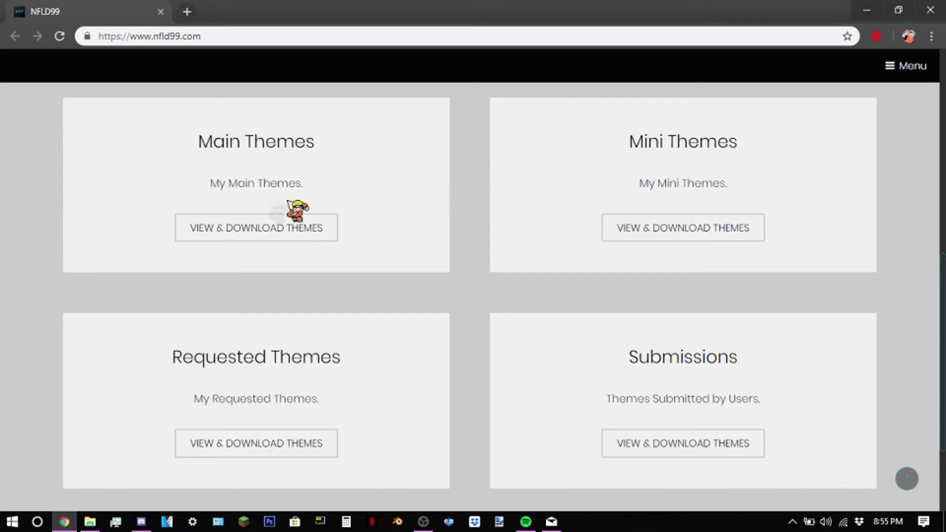
double_click(213, 225)
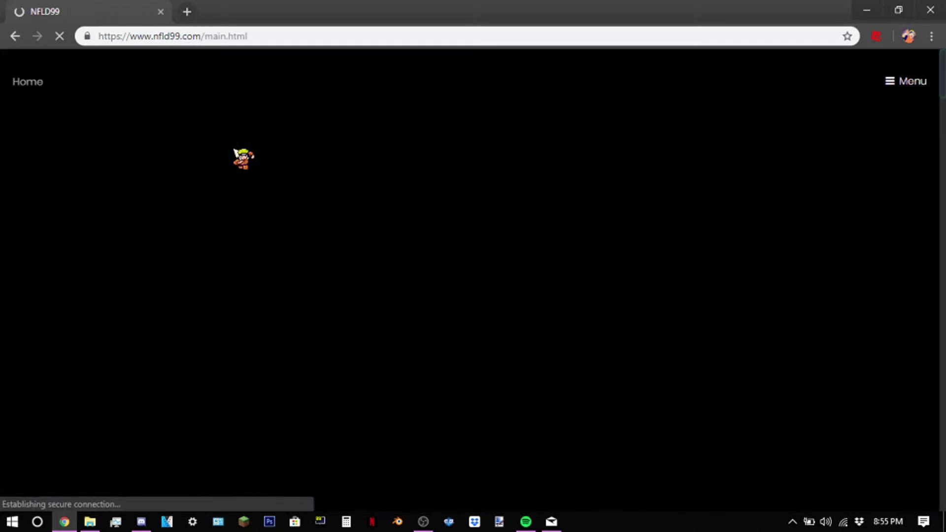
scroll(288, 212, "down", 6)
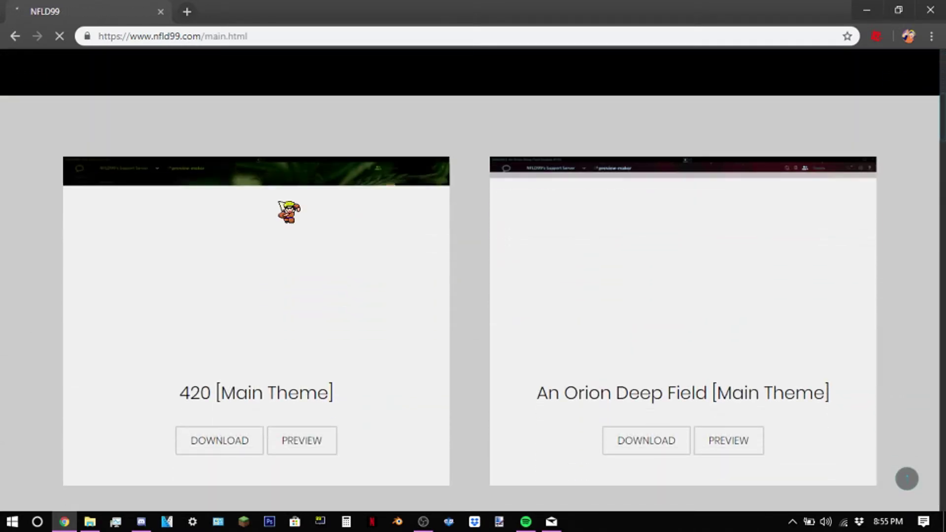
scroll(289, 212, "down", 1)
scroll(247, 223, "down", 1)
scroll(247, 219, "down", 1)
scroll(247, 205, "down", 1)
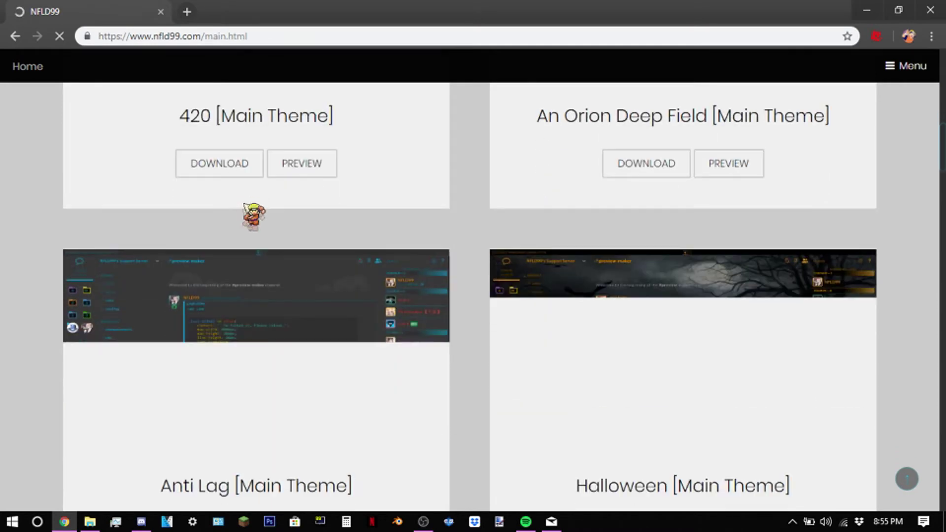
scroll(248, 237, "up", 3)
scroll(245, 247, "up", 1)
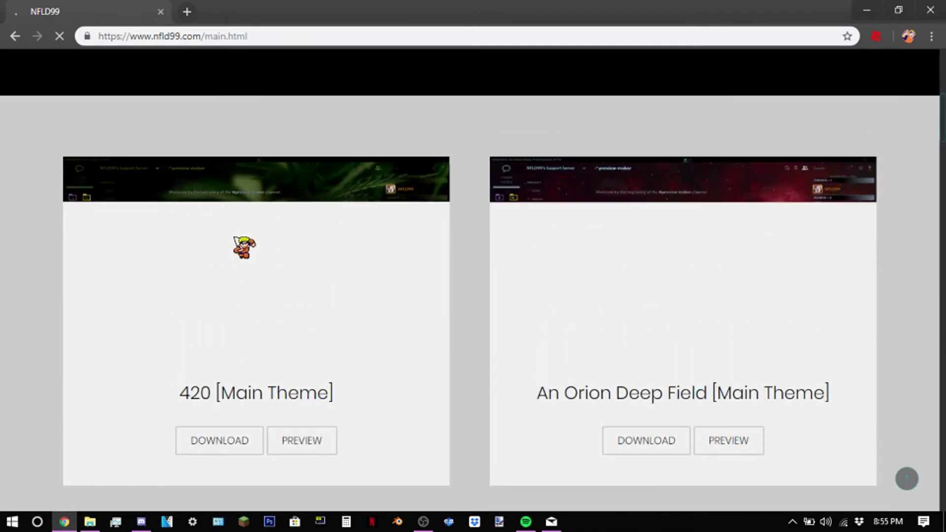
Step: Browse Main Themes cards such as 420, Mari Ohara, Mitsuki and Super Mario World, then go back home
left_click_drag(180, 392, 235, 391)
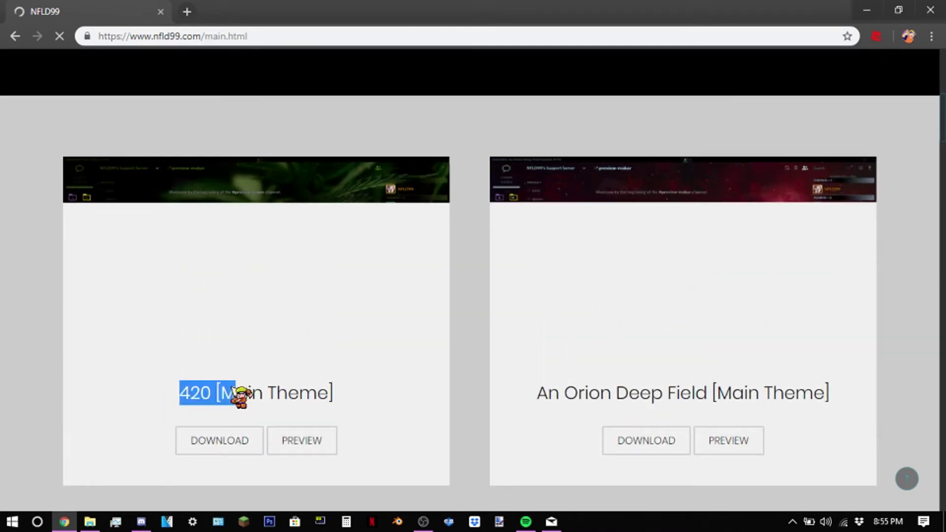
left_click(208, 372)
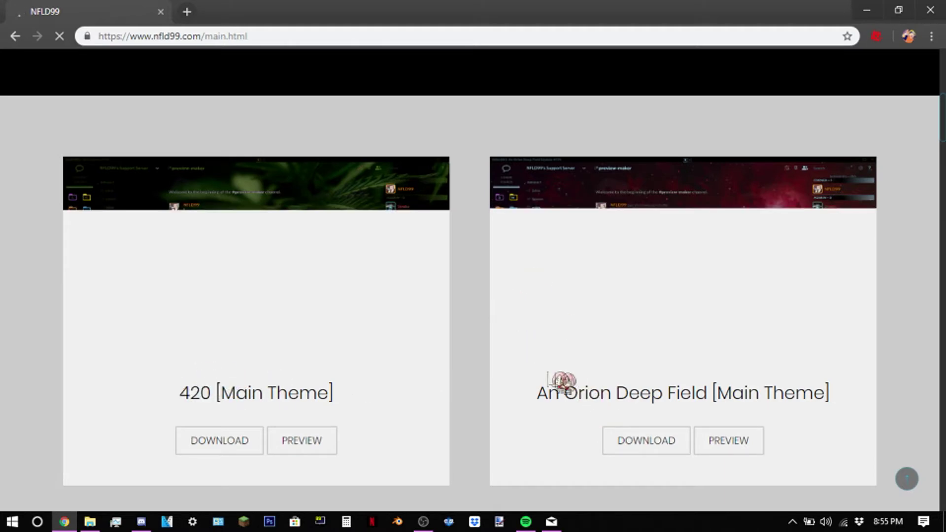
left_click_drag(548, 392, 699, 391)
scroll(581, 385, "down", 4)
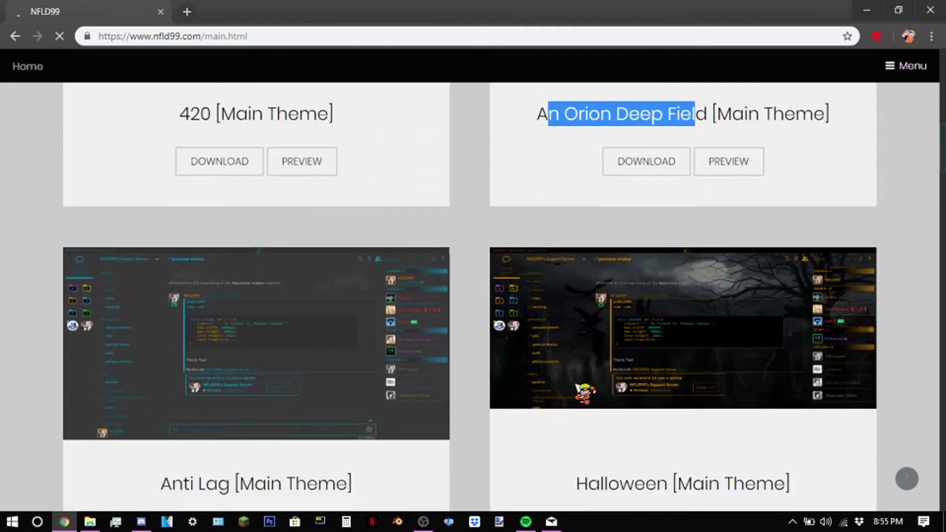
scroll(584, 393, "down", 1)
left_click_drag(576, 416, 691, 416)
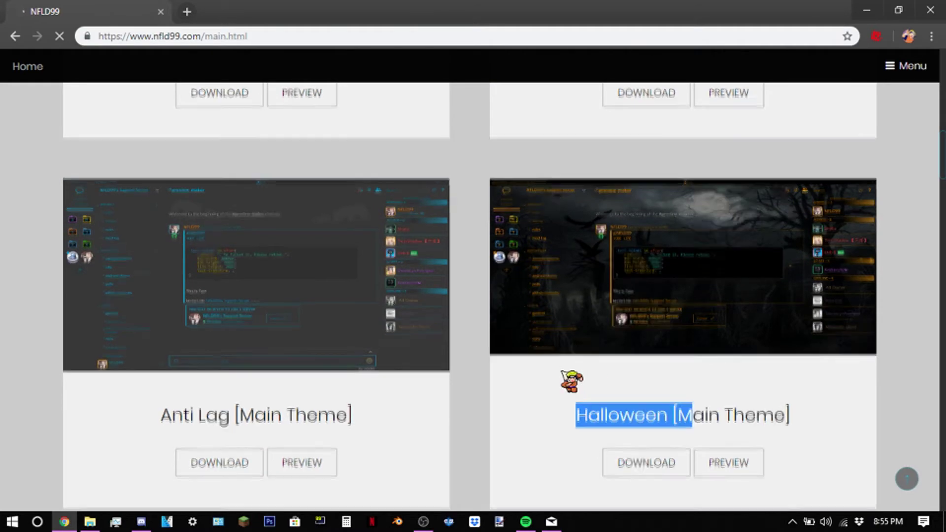
scroll(572, 381, "down", 2)
scroll(562, 374, "down", 1)
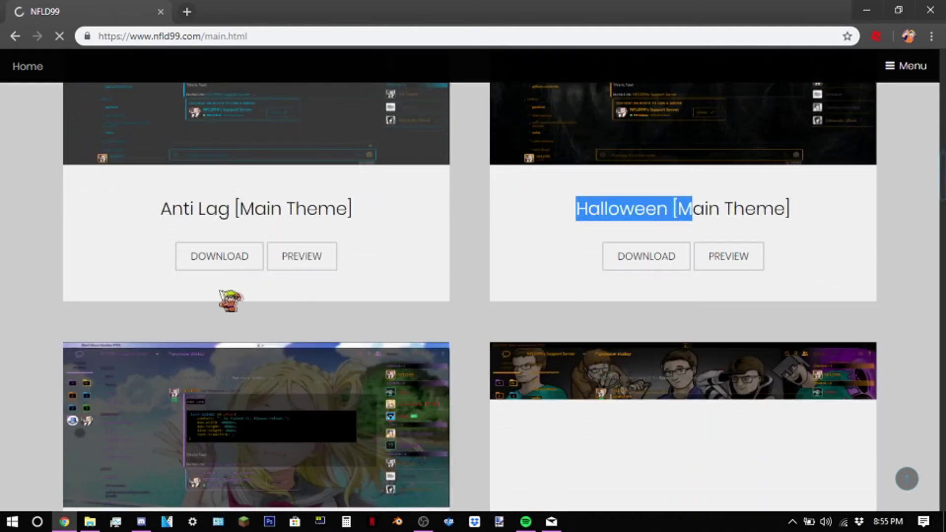
scroll(222, 296, "down", 2)
left_click_drag(169, 365, 146, 367)
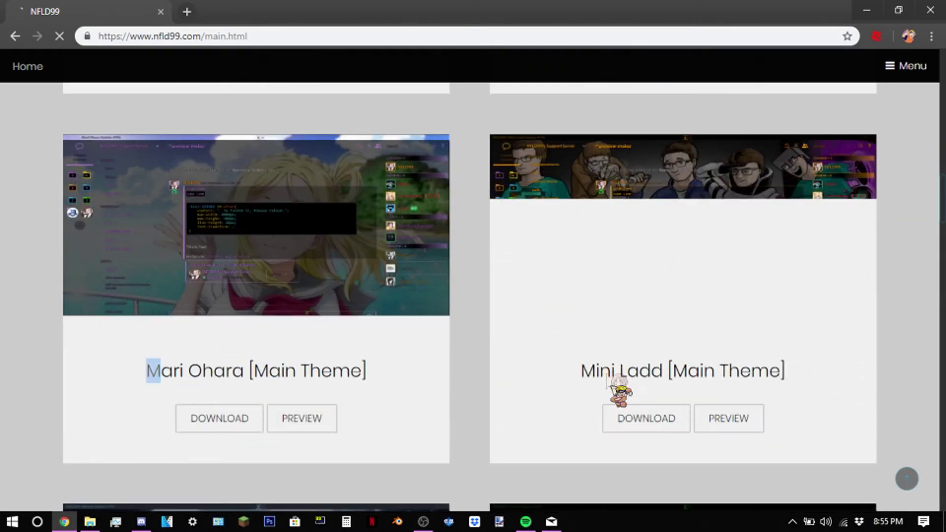
left_click_drag(615, 370, 688, 367)
scroll(401, 317, "down", 5)
scroll(390, 307, "down", 2)
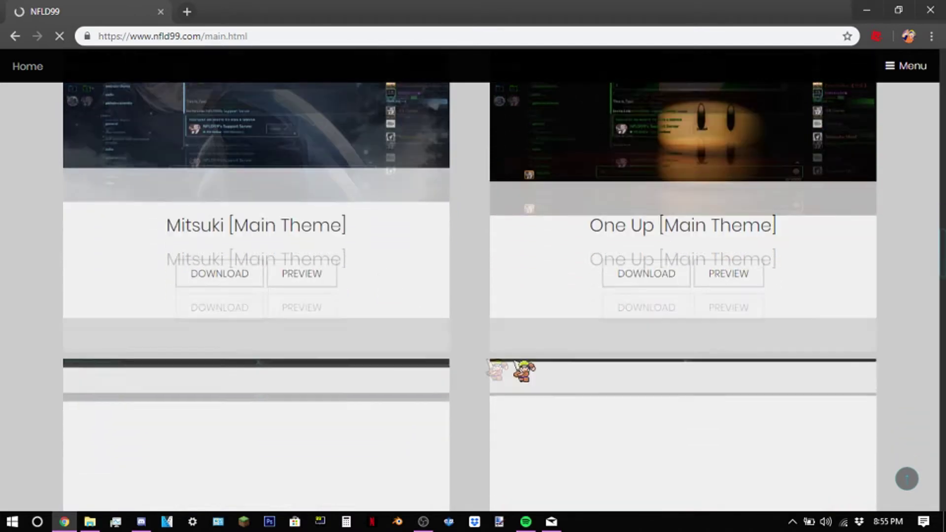
left_click_drag(644, 185, 655, 232)
scroll(637, 252, "up", 3)
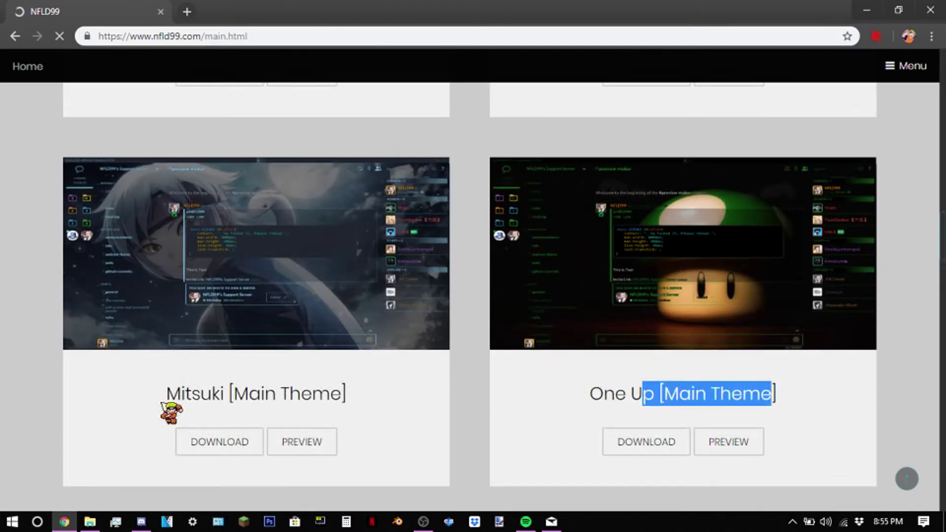
left_click_drag(167, 395, 261, 390)
left_click(194, 398)
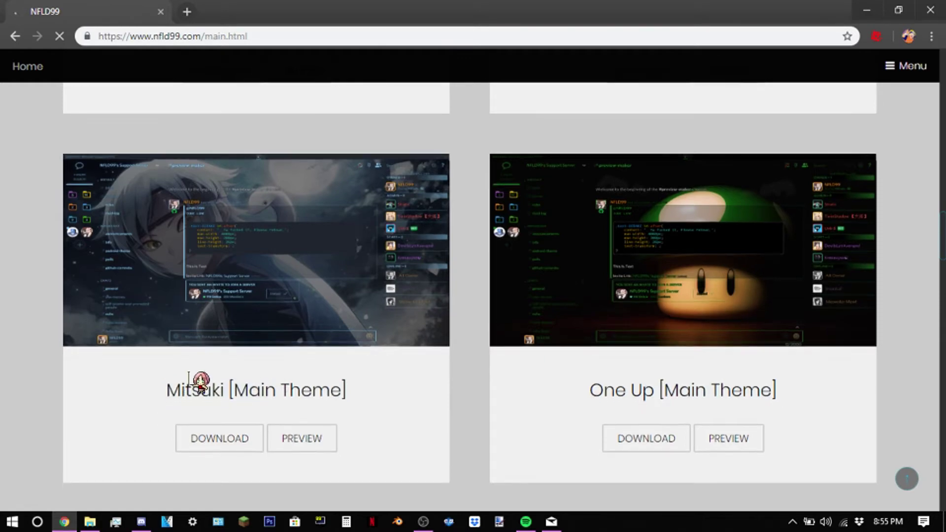
scroll(198, 385, "down", 5)
left_click_drag(167, 360, 353, 350)
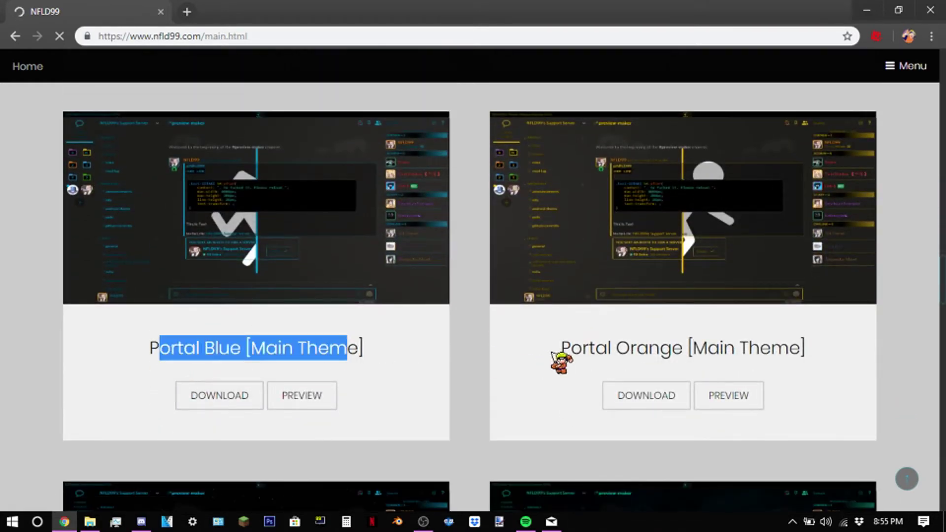
left_click_drag(559, 350, 495, 418)
scroll(474, 419, "down", 3)
scroll(468, 417, "down", 2)
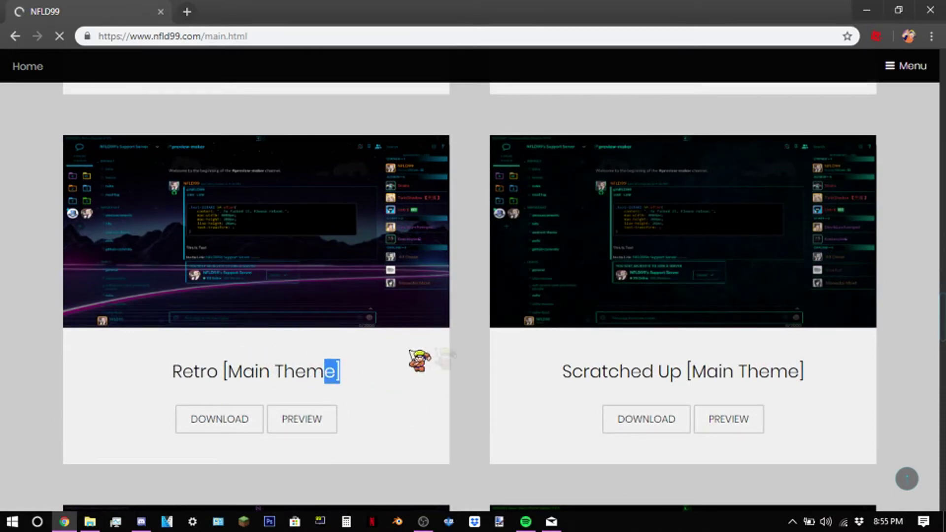
scroll(444, 363, "up", 1)
left_click_drag(748, 443, 571, 393)
scroll(578, 398, "down", 3)
scroll(628, 363, "up", 3)
scroll(412, 328, "down", 5)
left_click_drag(133, 396, 308, 396)
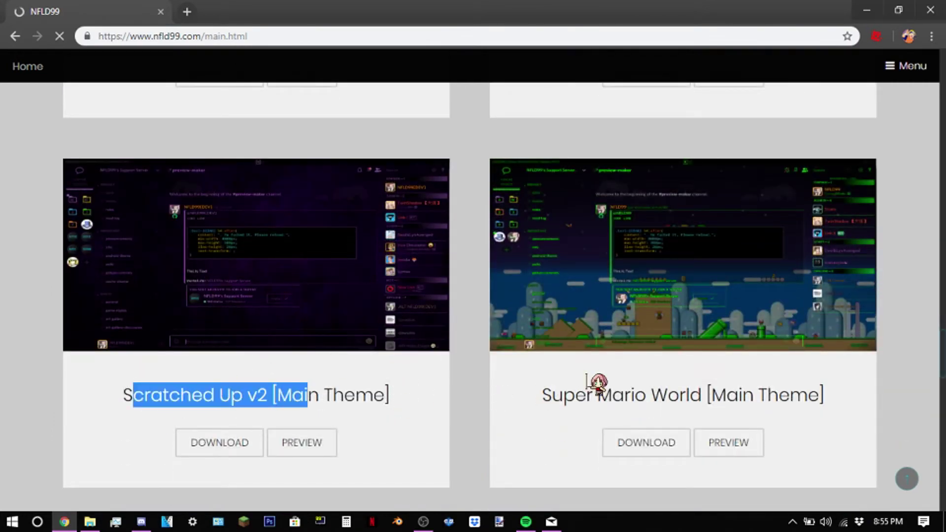
left_click_drag(576, 396, 691, 392)
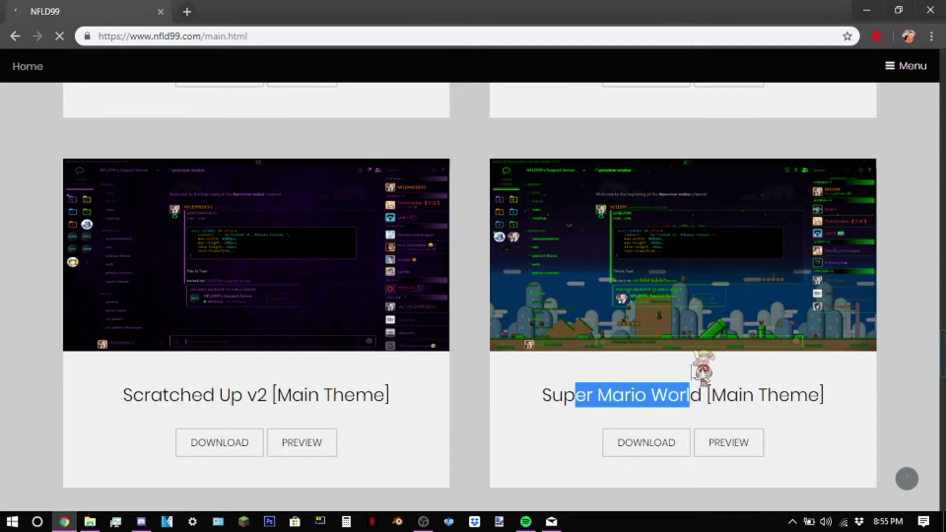
scroll(694, 258, "down", 2)
scroll(672, 321, "down", 3)
scroll(414, 321, "down", 5)
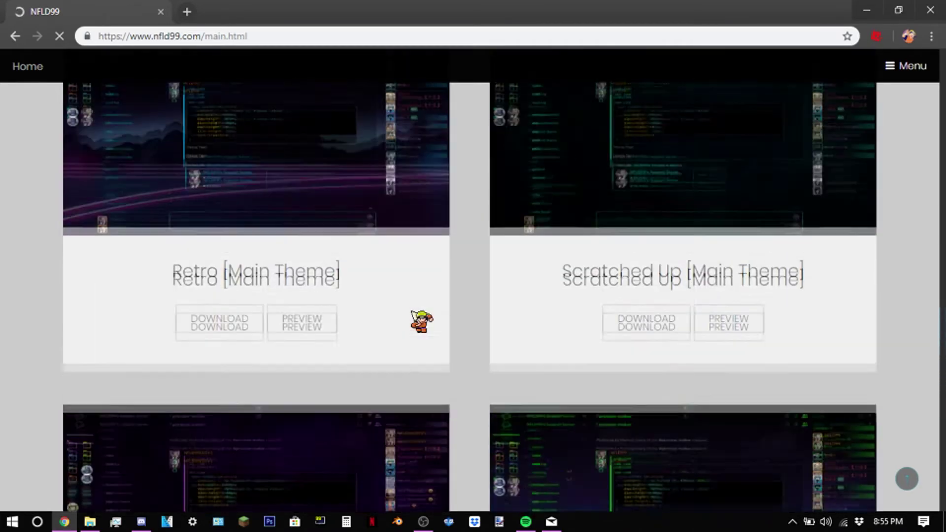
scroll(422, 321, "down", 3)
key("alt+Left")
scroll(197, 271, "down", 1)
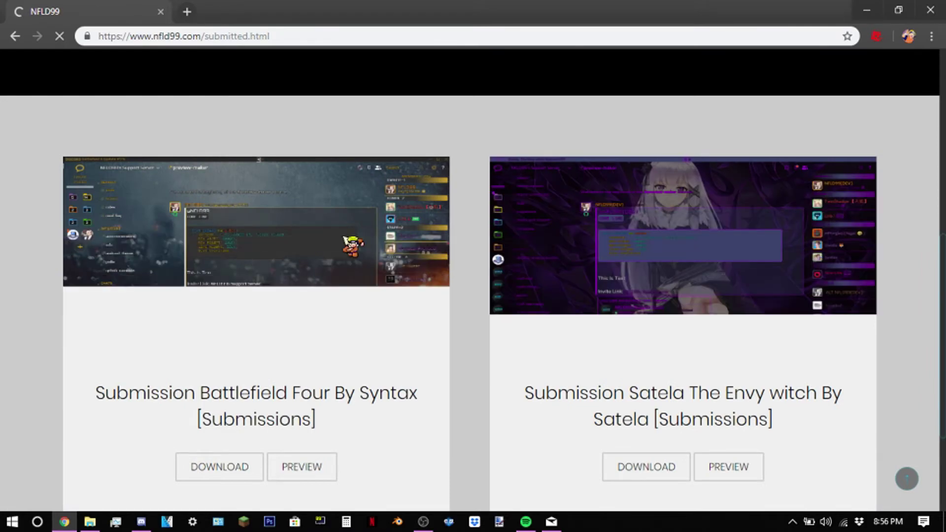
scroll(353, 246, "down", 1)
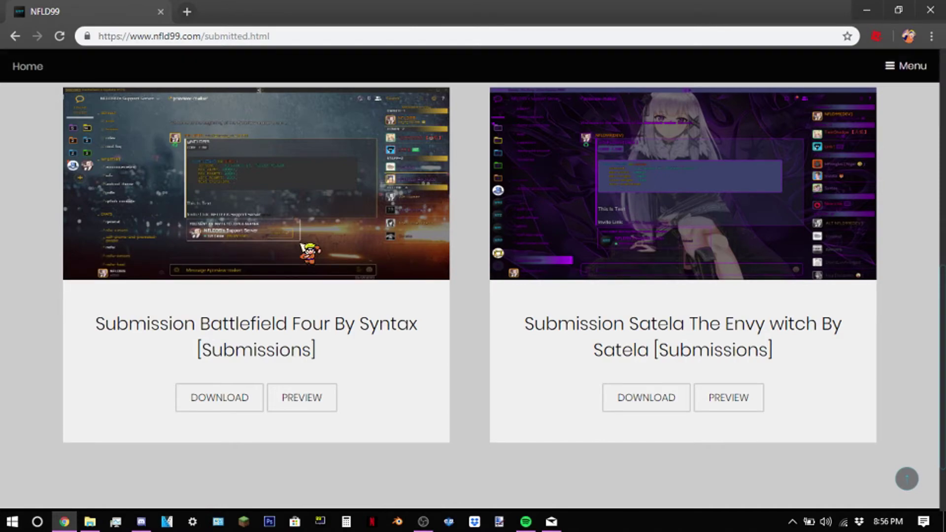
scroll(309, 251, "down", 2)
scroll(311, 254, "up", 3)
scroll(311, 254, "down", 3)
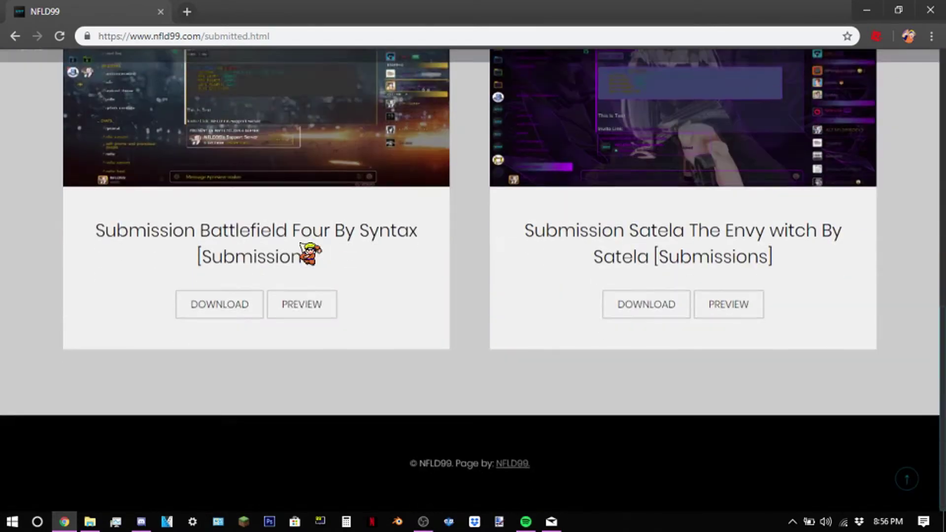
Step: Go back to the NFLD99 home page and open Requested Themes
left_click(16, 35)
left_click(222, 376)
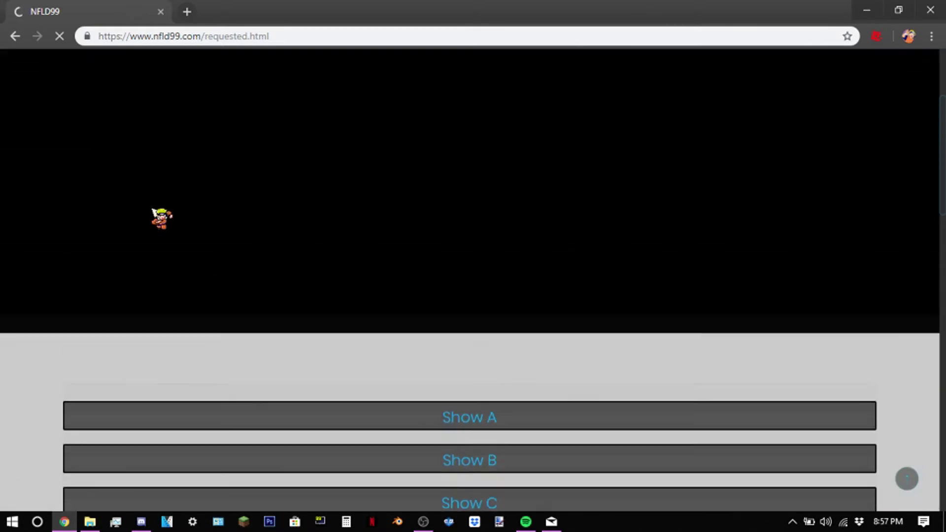
scroll(176, 220, "down", 1)
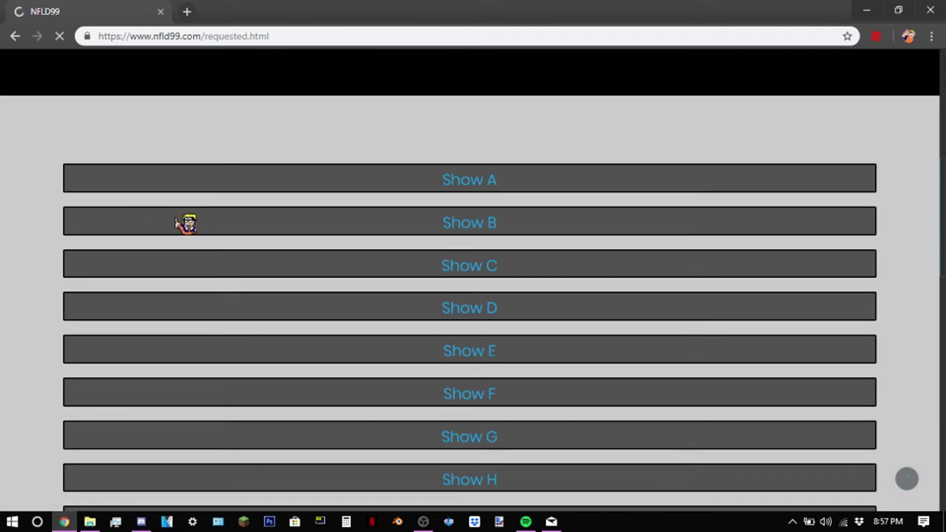
Step: Expand the Show B section of requested themes and look through its cards, starting with Blue Girl
left_click(175, 220)
scroll(185, 214, "down", 3)
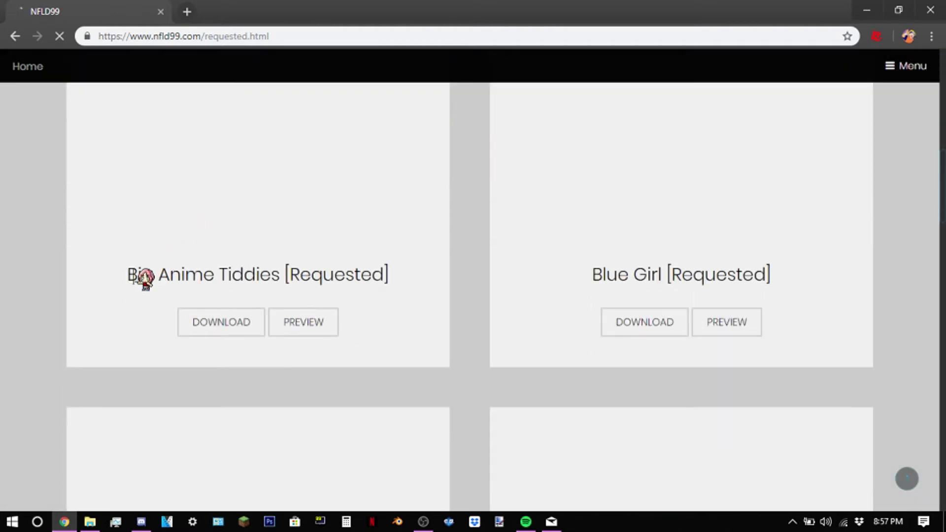
left_click_drag(138, 277, 271, 279)
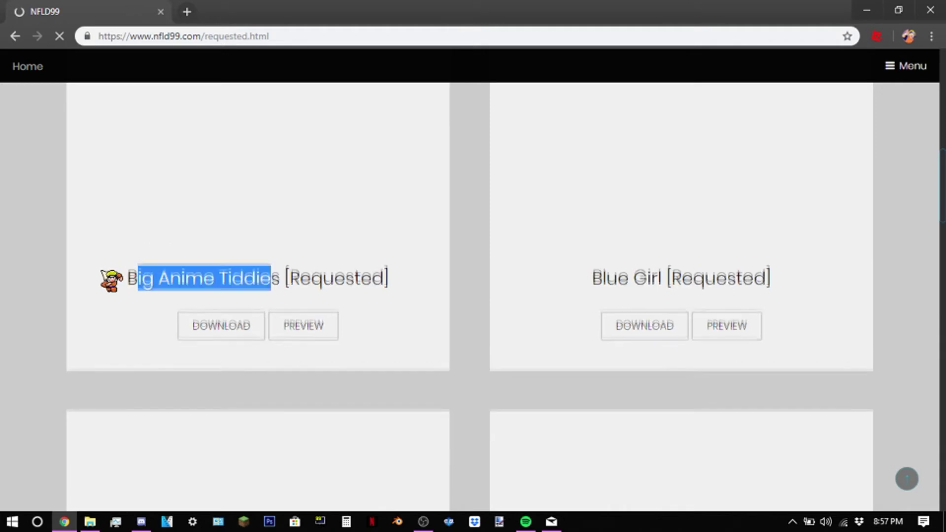
scroll(111, 279, "up", 3)
scroll(113, 277, "down", 1)
scroll(115, 276, "down", 1)
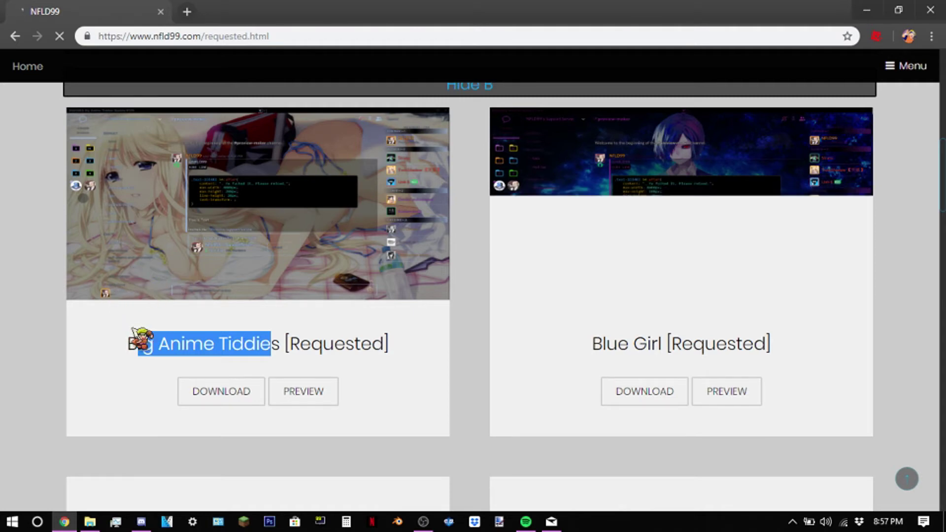
left_click(151, 337)
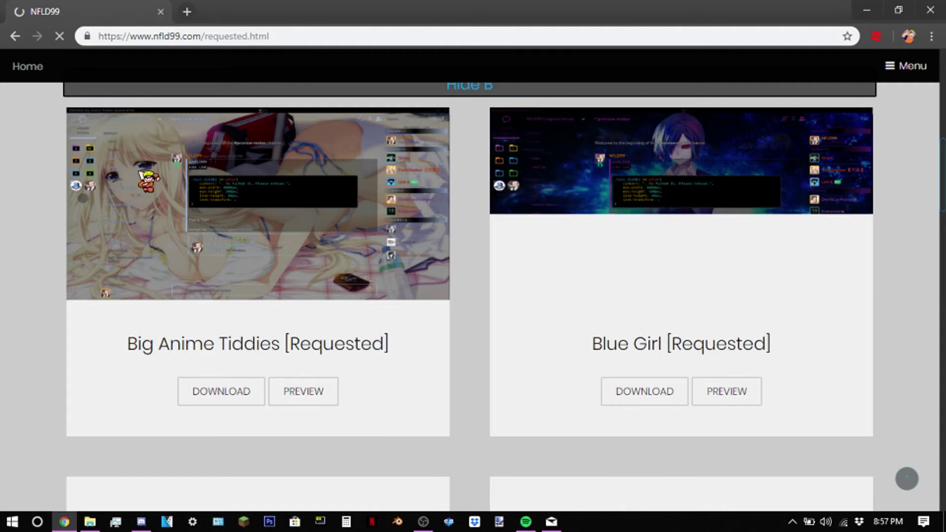
scroll(152, 183, "up", 1)
scroll(152, 185, "down", 1)
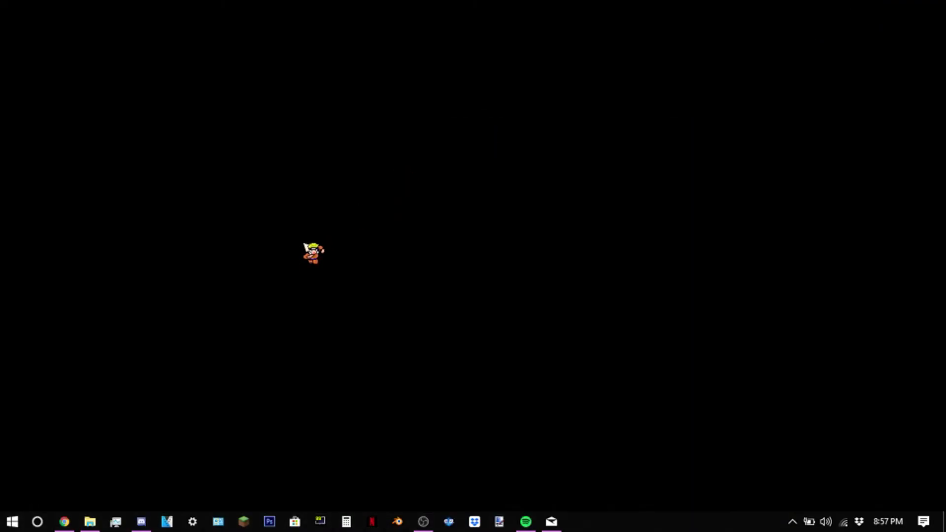
Step: Open %appdata%\BetterDiscord\themes in File Explorer, showing its six theme files
key("super+r")
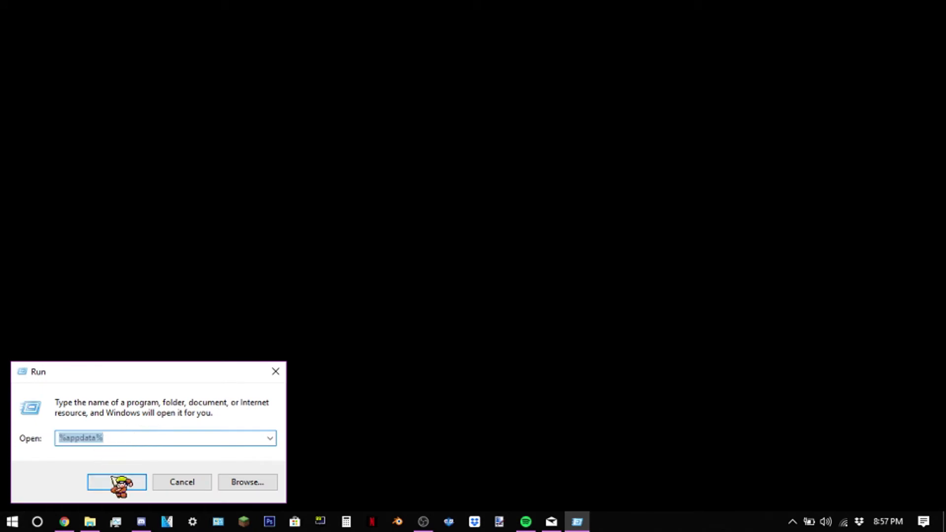
left_click(116, 482)
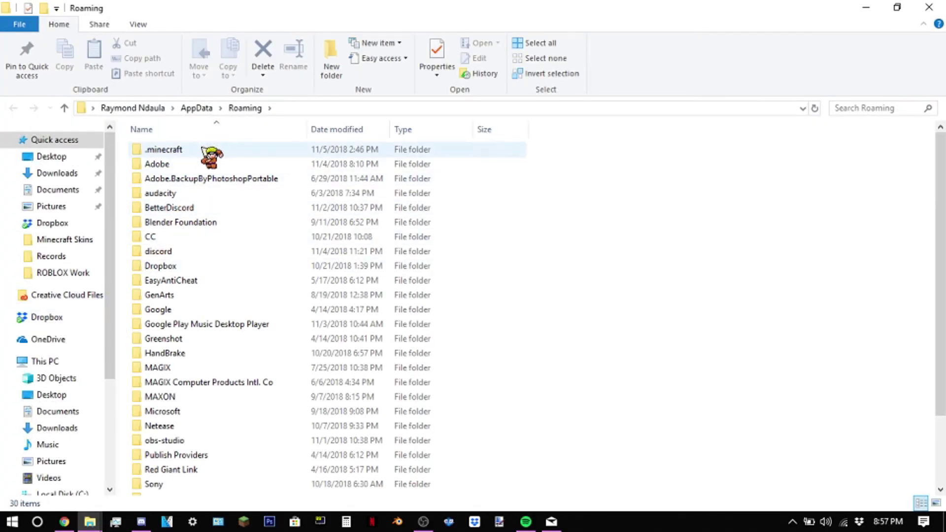
double_click(198, 206)
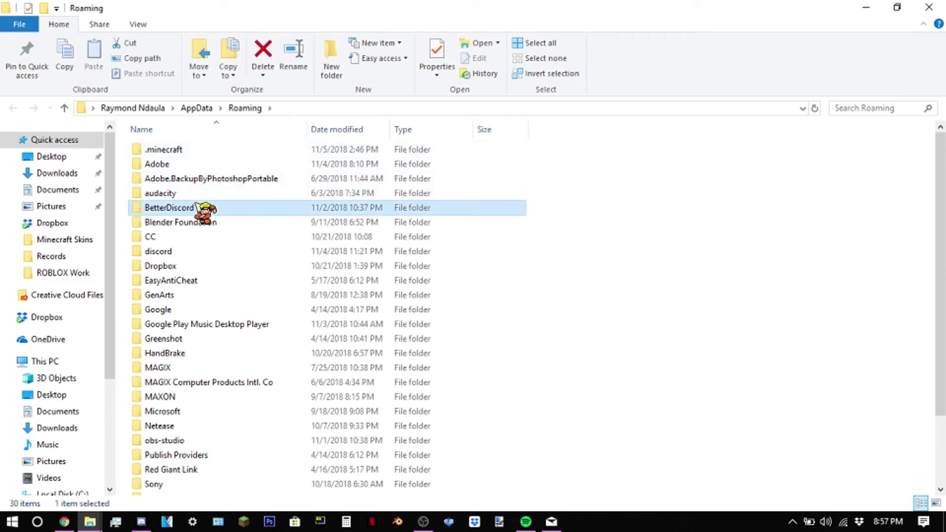
double_click(201, 164)
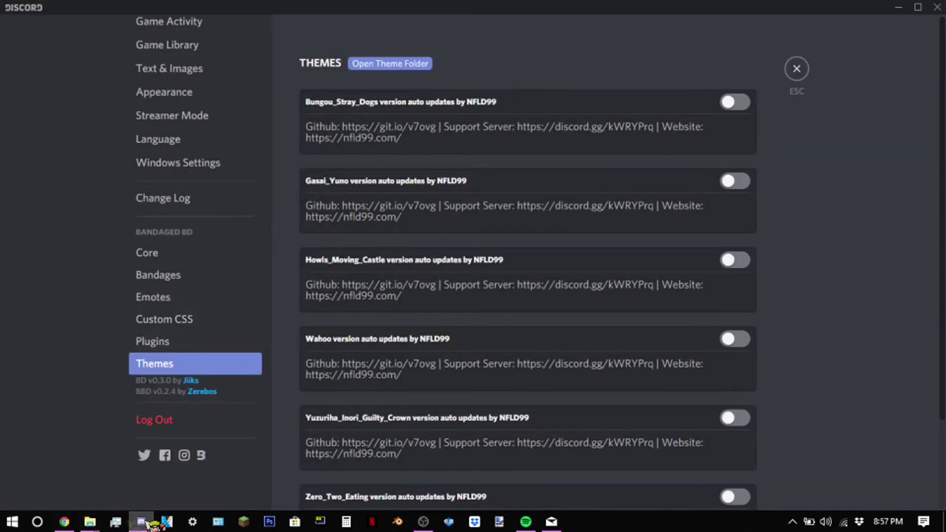
Step: Download Blue_Sphere.theme.css from NFLD99's requested themes page in Chrome, then return to Discord
left_click(143, 522)
left_click(64, 522)
scroll(337, 300, "down", 1)
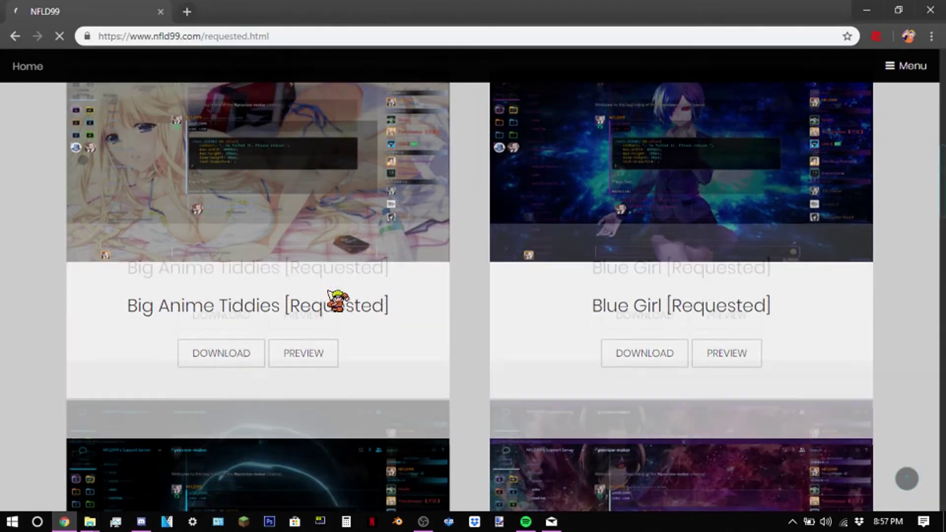
scroll(336, 300, "down", 1)
scroll(244, 328, "down", 3)
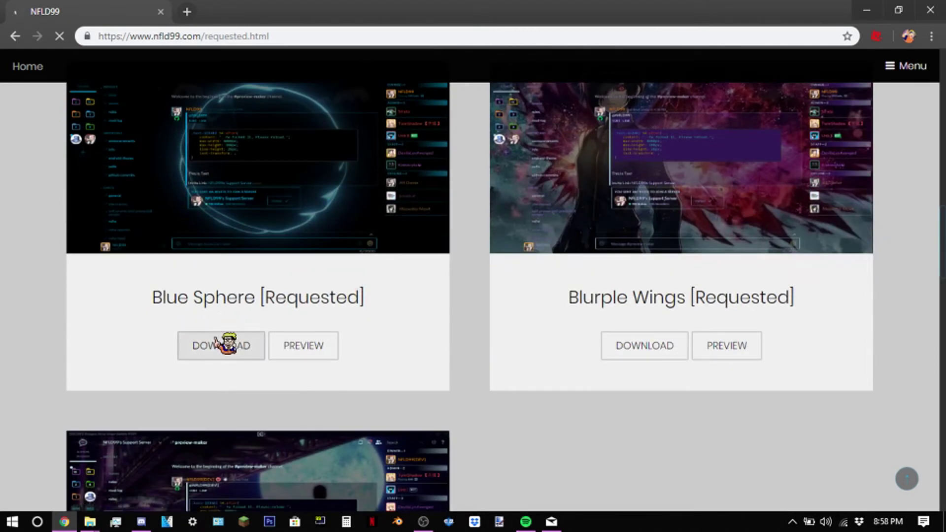
left_click(221, 339)
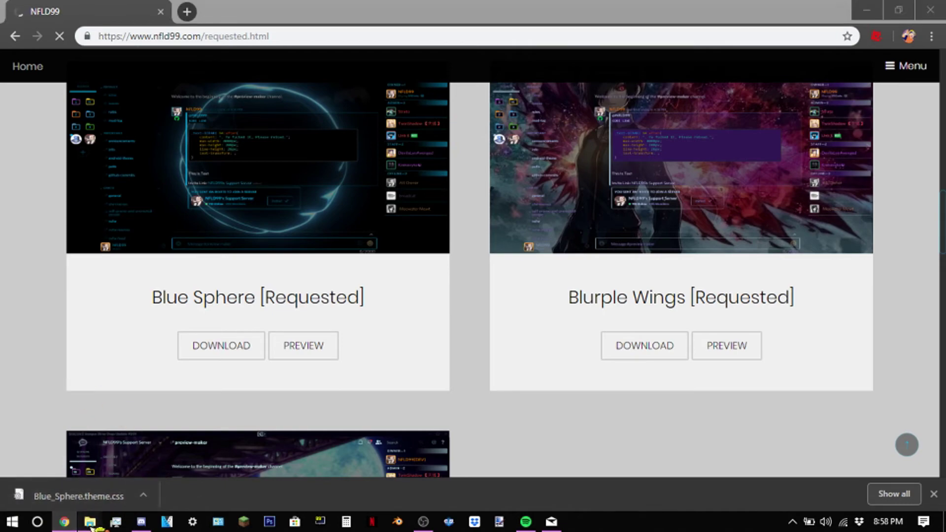
mouse_move(90, 522)
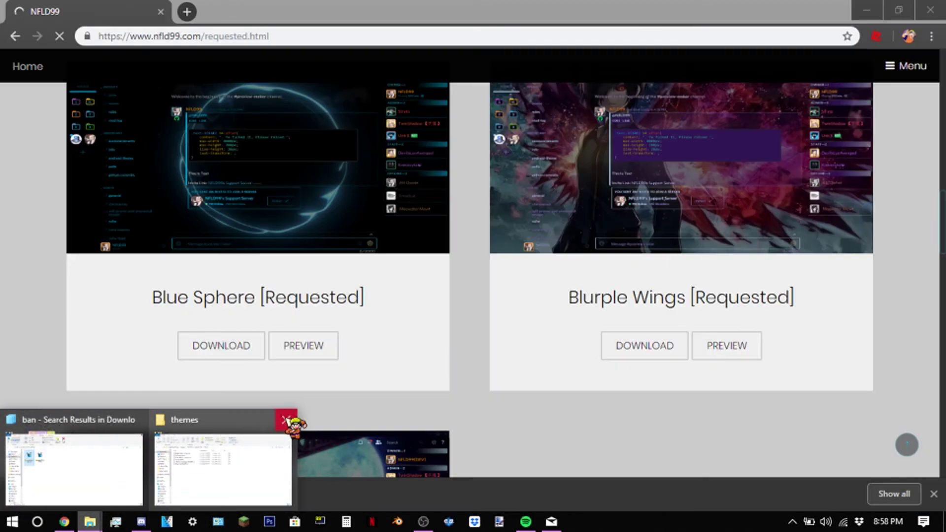
left_click(287, 420)
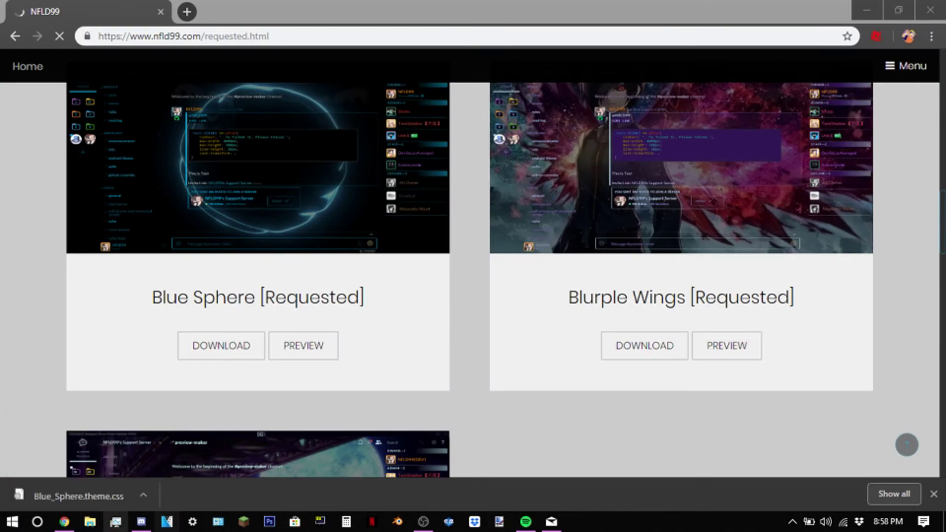
left_click(141, 522)
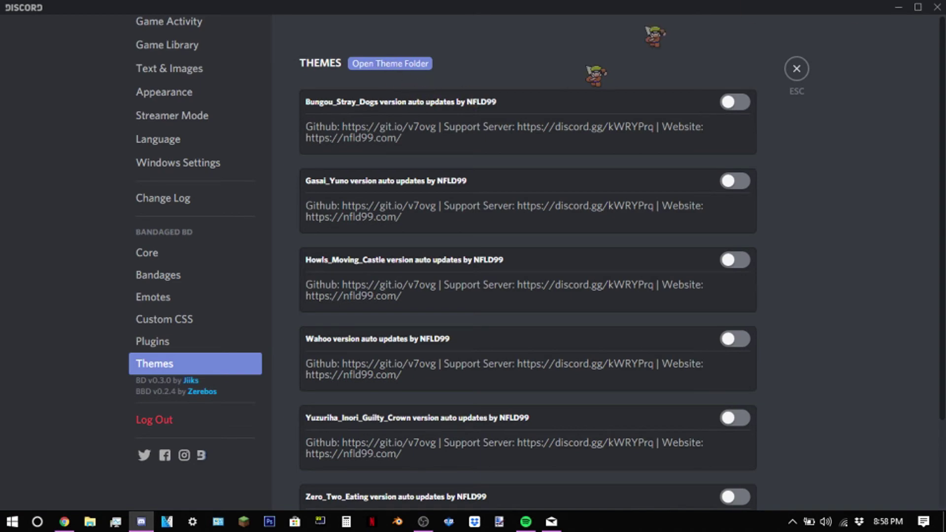
Step: Drag Blue_Sphere.theme.css from Chrome's download bar into the BetterDiscord themes folder
left_click(902, 7)
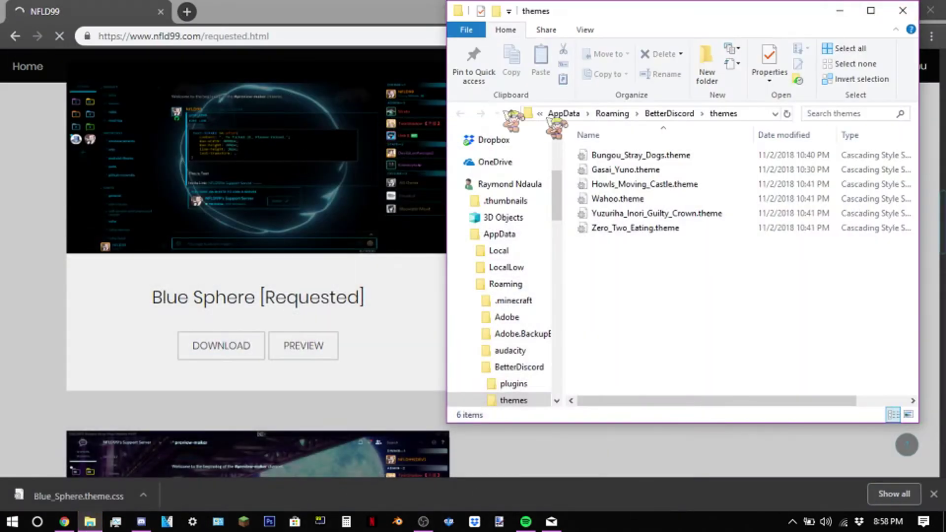
left_click_drag(581, 20, 592, 104)
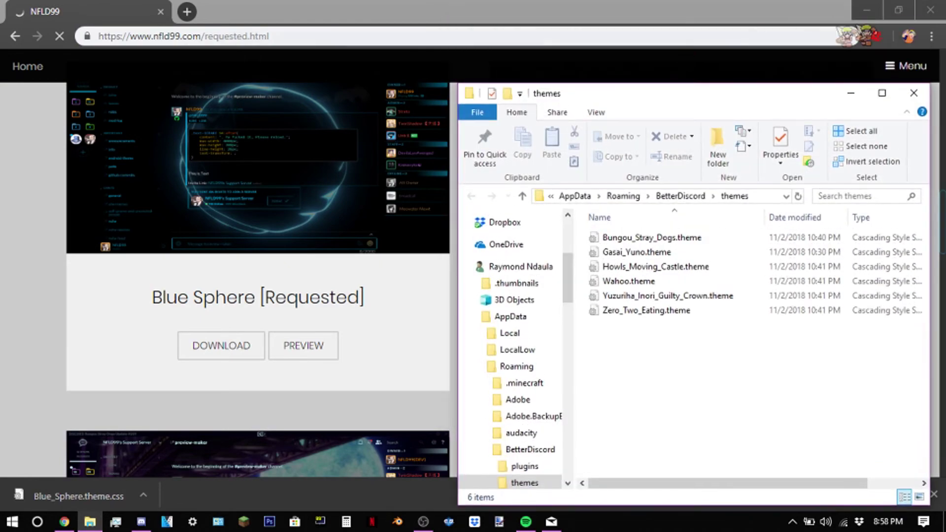
left_click(860, 9)
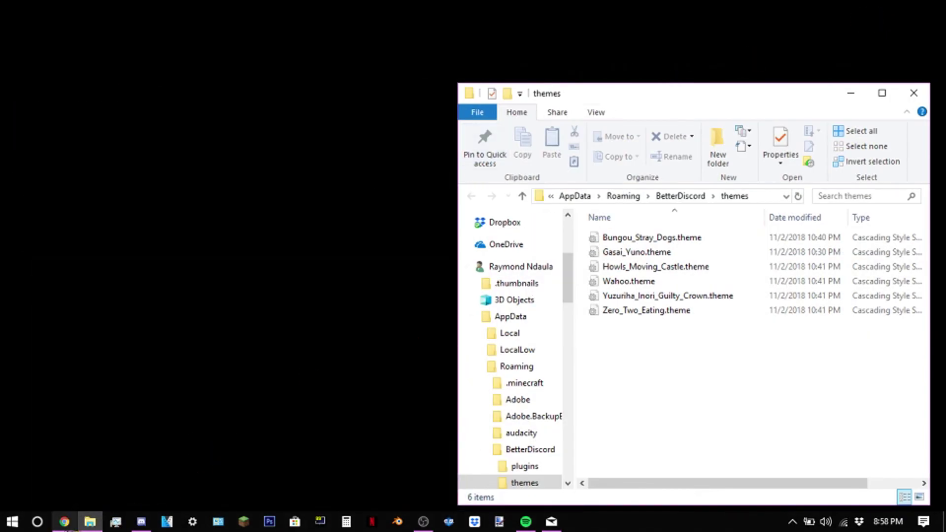
left_click(64, 522)
mouse_move(90, 501)
left_mouse_down()
mouse_move(143, 462)
mouse_move(112, 528)
mouse_move(636, 375)
left_mouse_up()
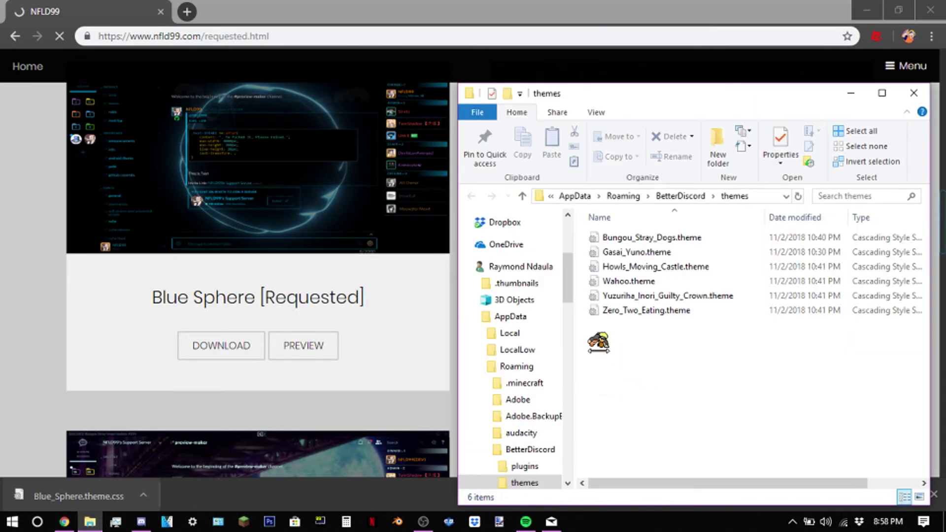
Step: Select all seven theme files to confirm, then close the themes folder and minimize Chrome
mouse_move(592, 341)
left_mouse_down()
mouse_move(603, 348)
mouse_move(637, 231)
left_mouse_up()
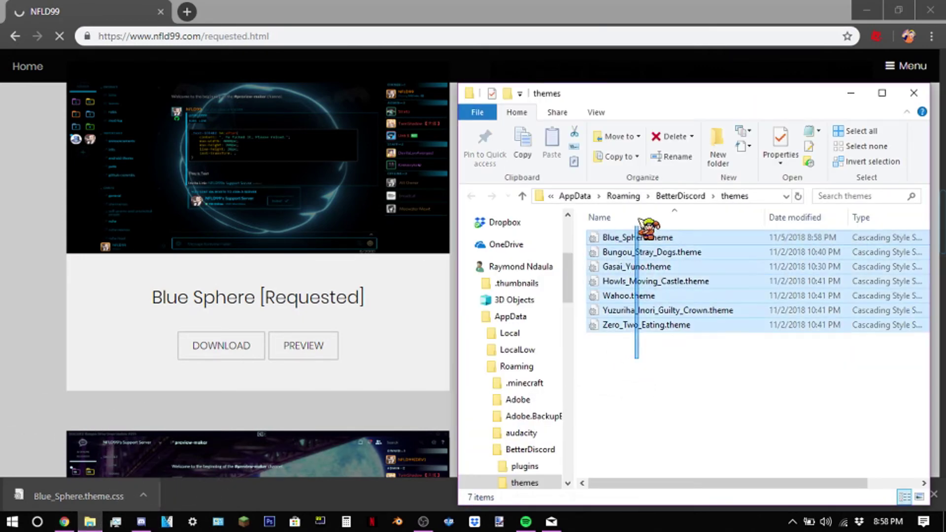
left_click(915, 93)
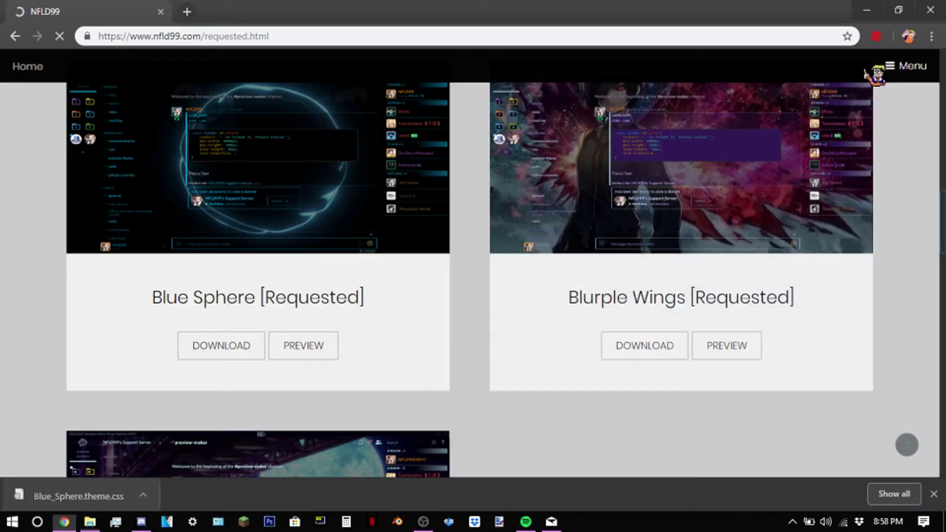
left_click(859, 9)
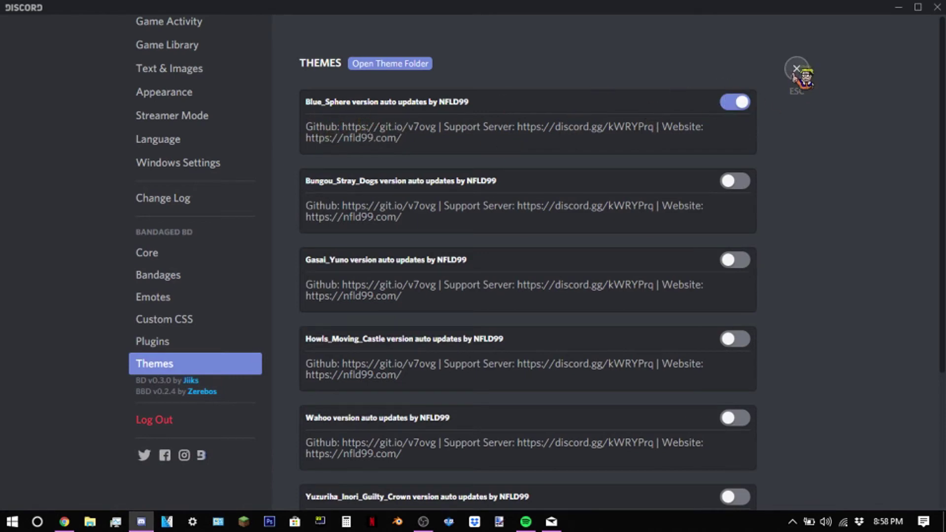
Step: Exit User Settings to the Blue Sphere-styled chat, then open Vzol's Hub server
key("Escape")
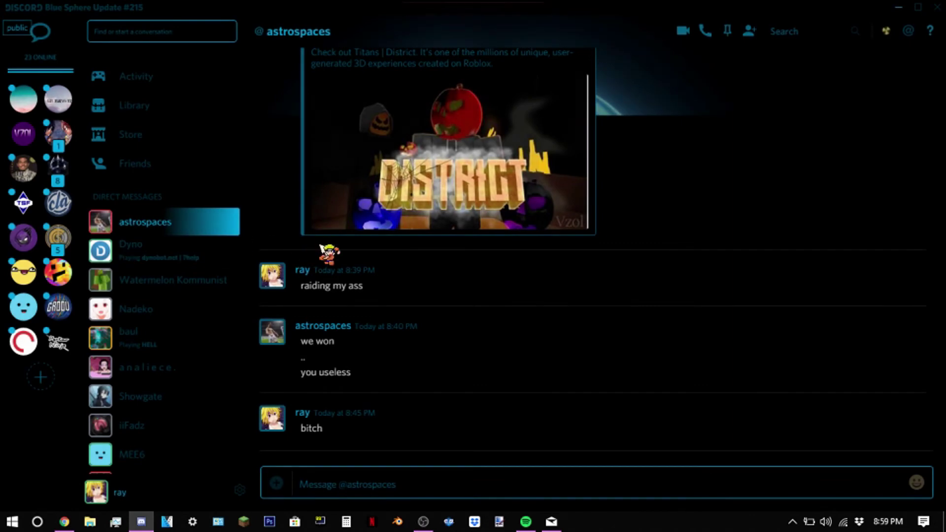
scroll(326, 252, "up", 3)
scroll(346, 284, "up", 5)
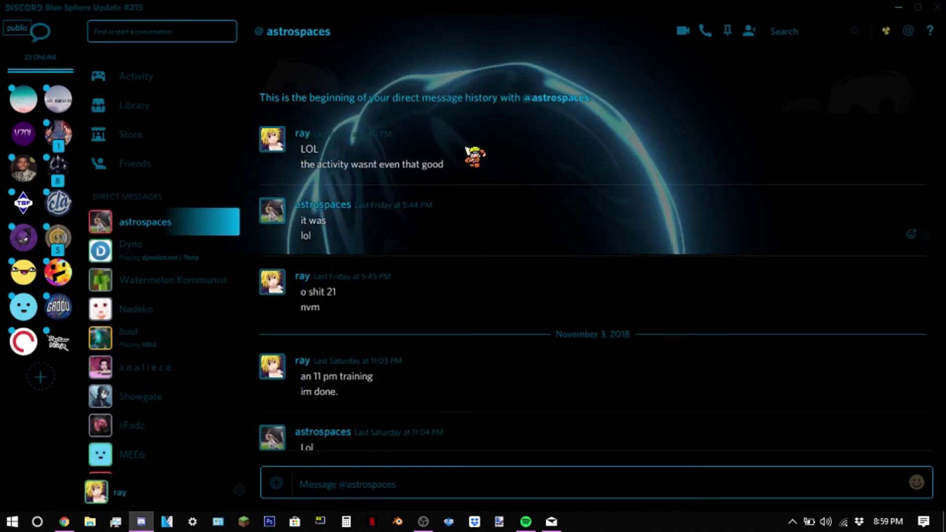
scroll(426, 318, "down", 3)
scroll(427, 318, "down", 3)
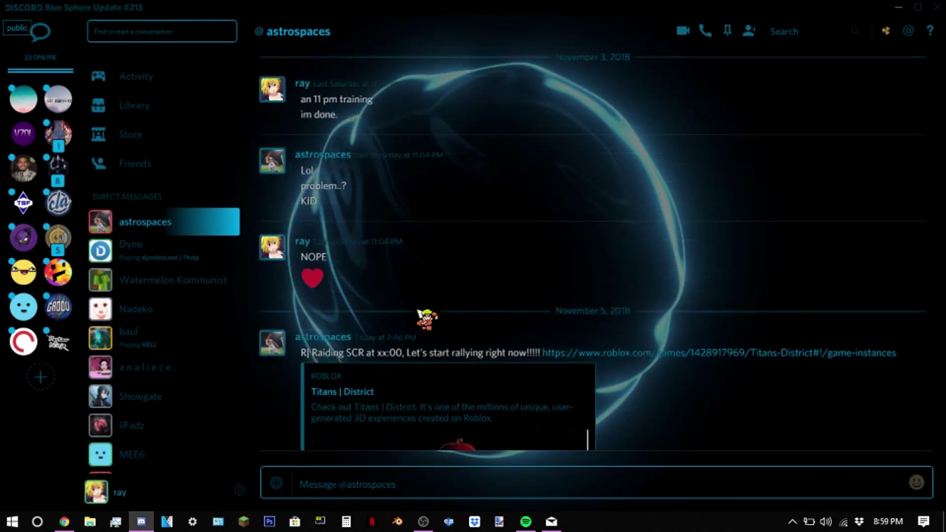
scroll(427, 318, "down", 4)
scroll(427, 318, "down", 2)
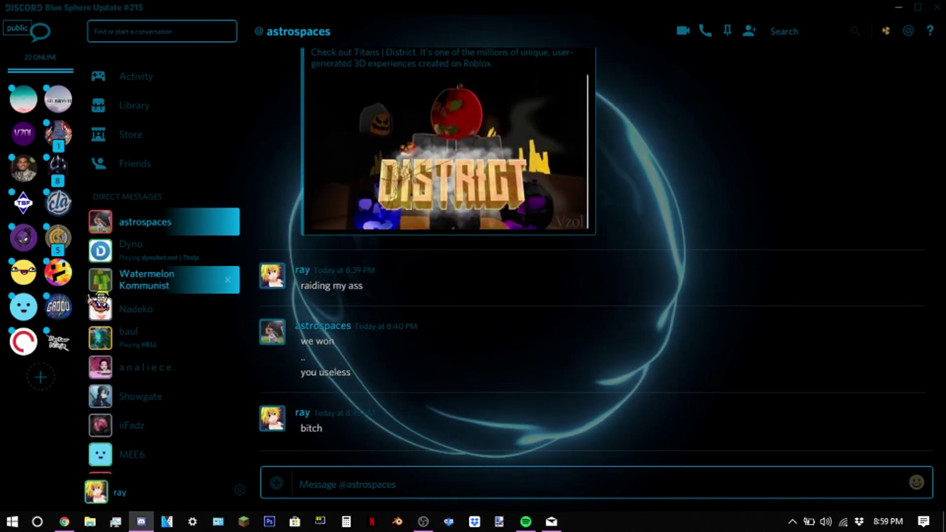
scroll(144, 295, "down", 3)
scroll(145, 295, "down", 3)
scroll(145, 296, "down", 2)
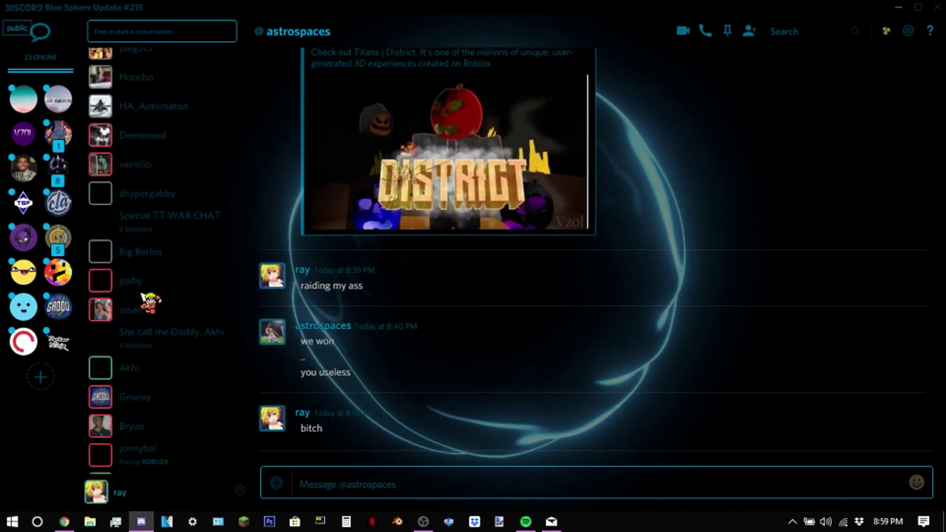
scroll(144, 296, "up", 4)
scroll(147, 302, "up", 5)
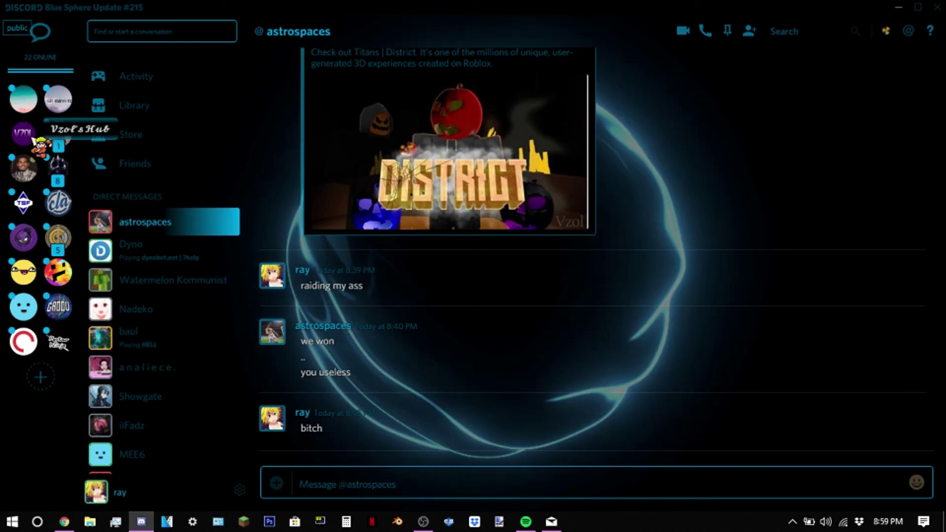
left_click(30, 138)
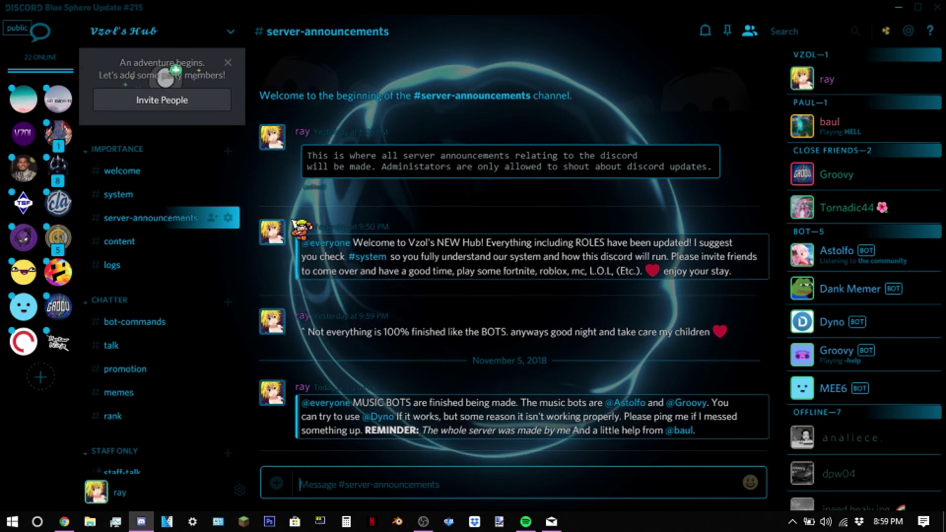
scroll(115, 245, "down", 3)
scroll(114, 246, "down", 2)
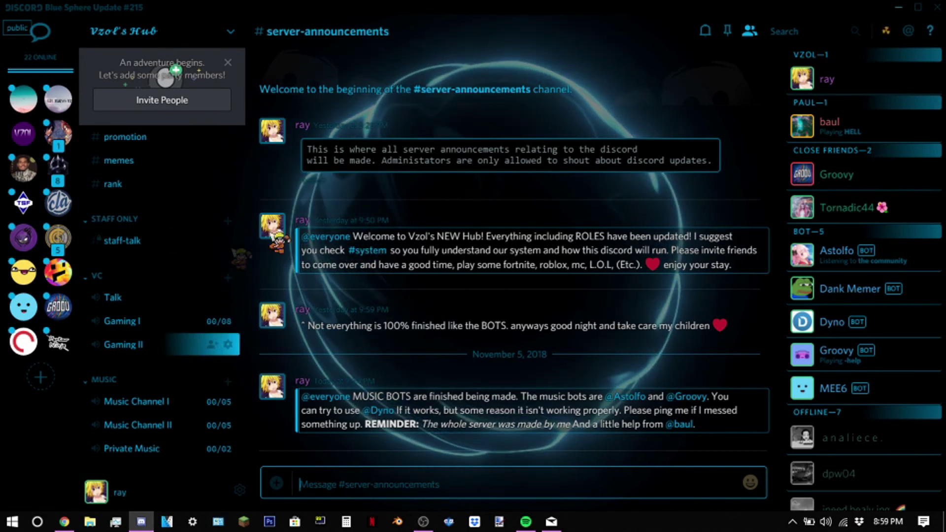
scroll(193, 340, "up", 3)
scroll(148, 318, "up", 2)
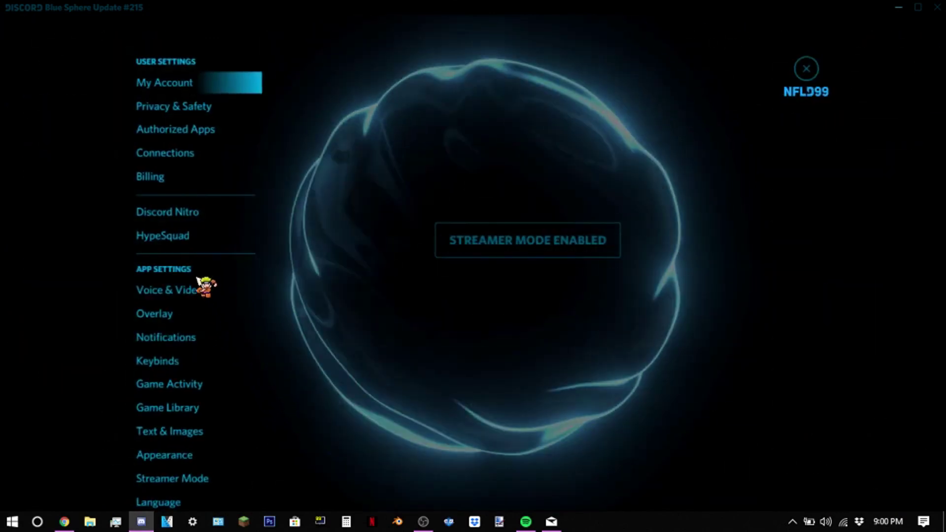
scroll(163, 338, "down", 3)
scroll(159, 341, "down", 1)
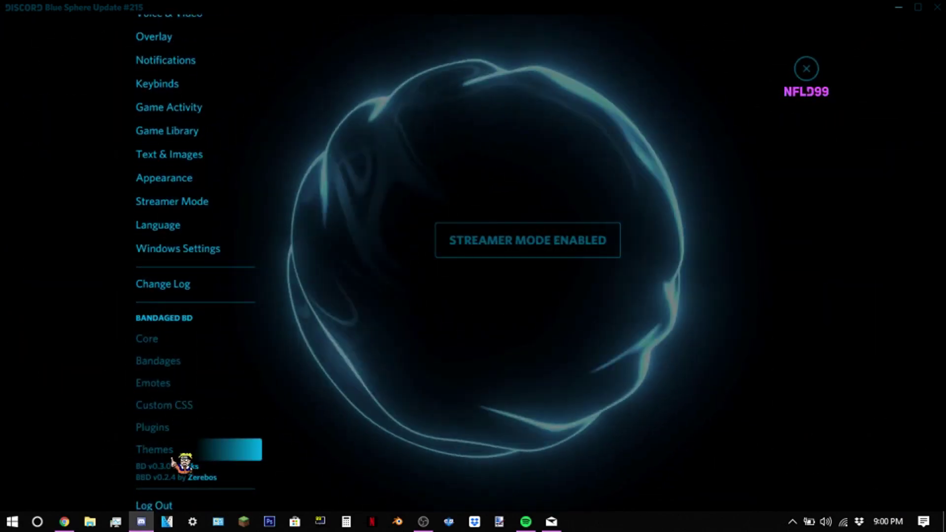
Step: Toggle Blue_Sphere off in Bandaged BD Themes, exit settings, and open Vzol's Hub #system channel
left_click(172, 448)
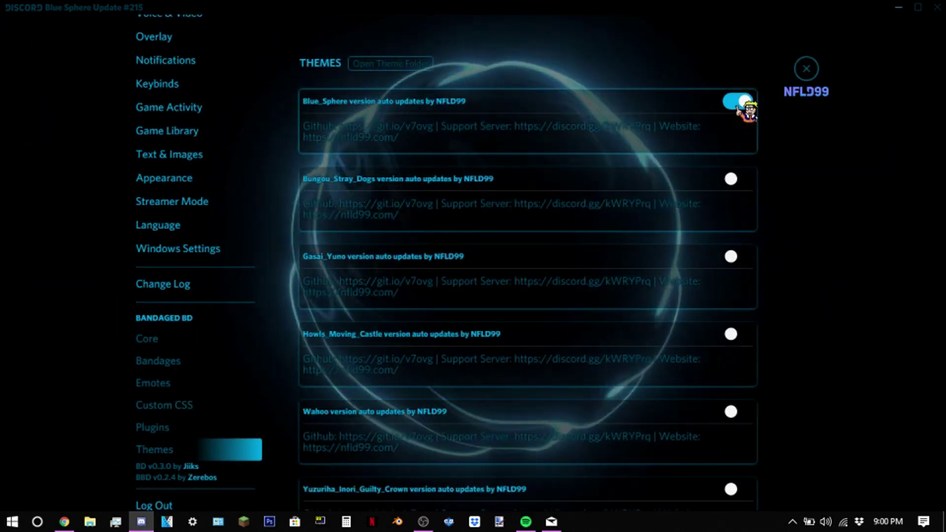
left_click(739, 102)
key("Escape")
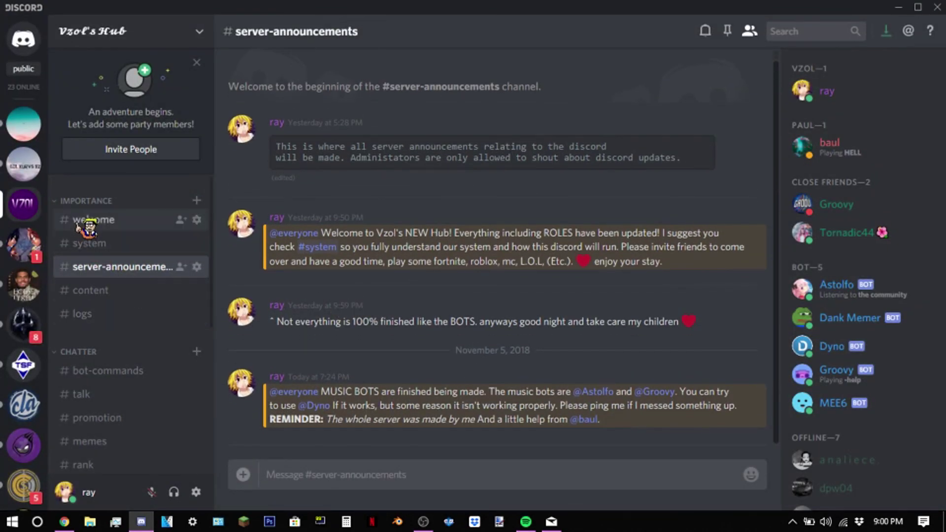
left_click(111, 243)
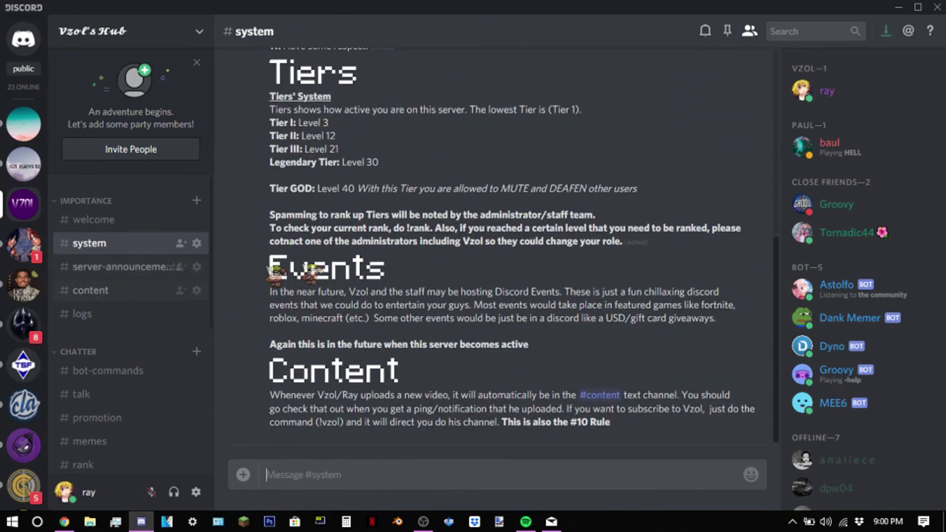
scroll(276, 272, "up", 3)
scroll(444, 229, "up", 3)
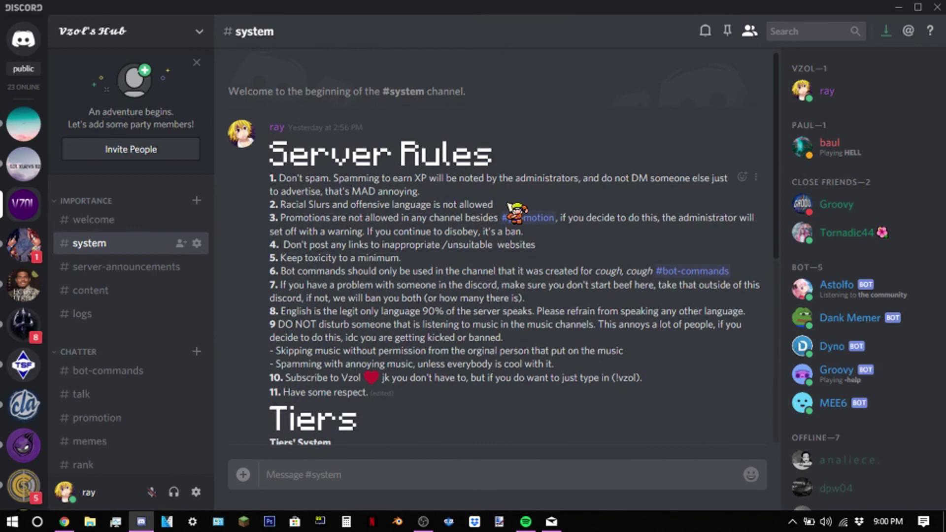